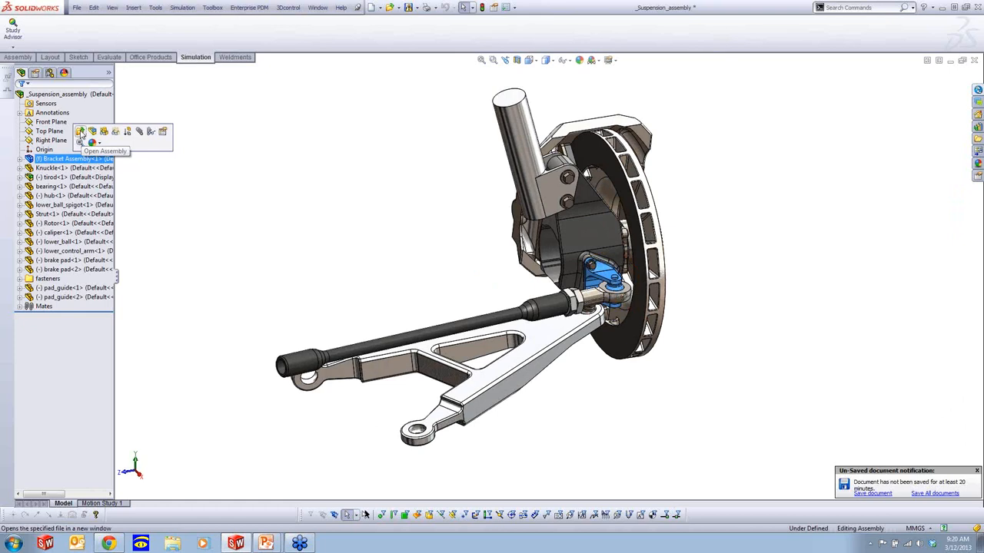
Step: Open the Bracket Assembly subassembly from the suspension assembly in its own window
{"action": "left_click", "coordinate": [80, 132]}
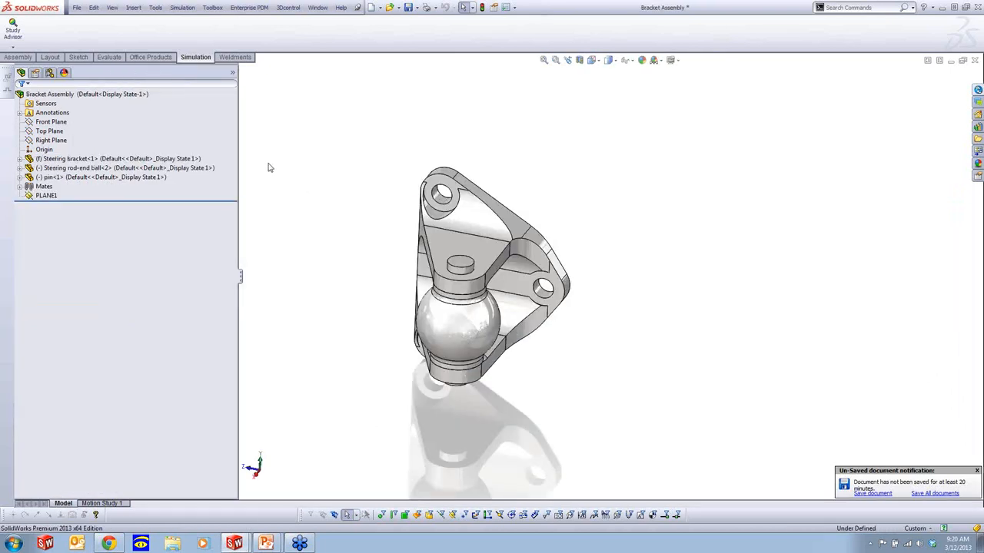
{"action": "middle_click_drag", "start_coordinate": [281, 233], "coordinate": [305, 233]}
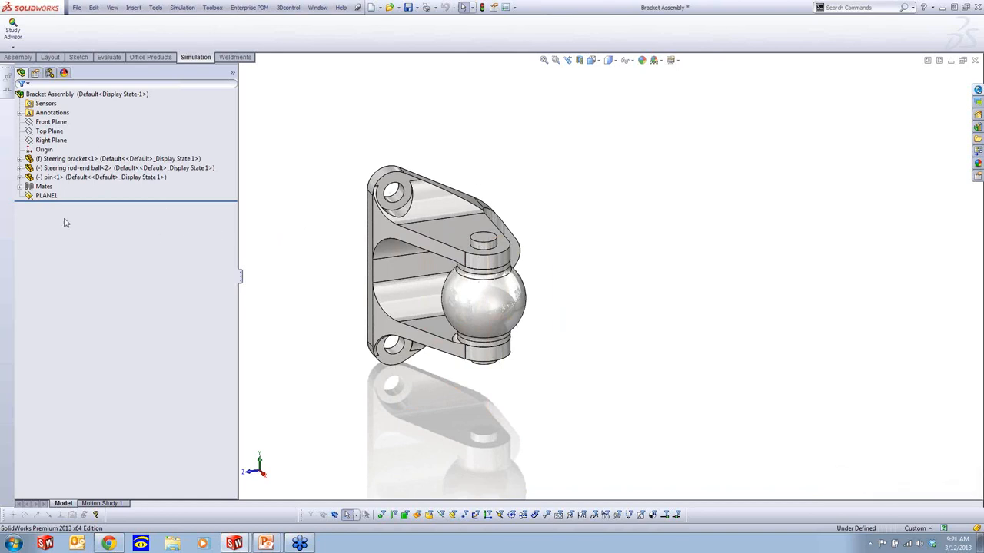
{"action": "mouse_move", "coordinate": [331, 297]}
{"action": "middle_mouse_down"}
{"action": "mouse_move", "coordinate": [346, 292]}
{"action": "mouse_move", "coordinate": [329, 297]}
{"action": "middle_mouse_up"}
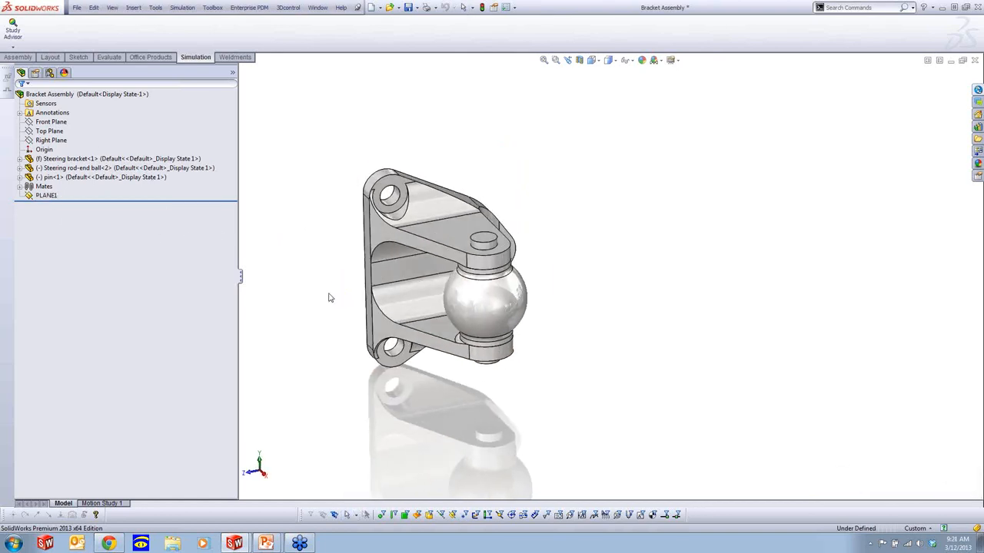
Step: Examine the steering bracket's features and material, and identify the rod-end ball and pin components
{"action": "left_click", "coordinate": [58, 159]}
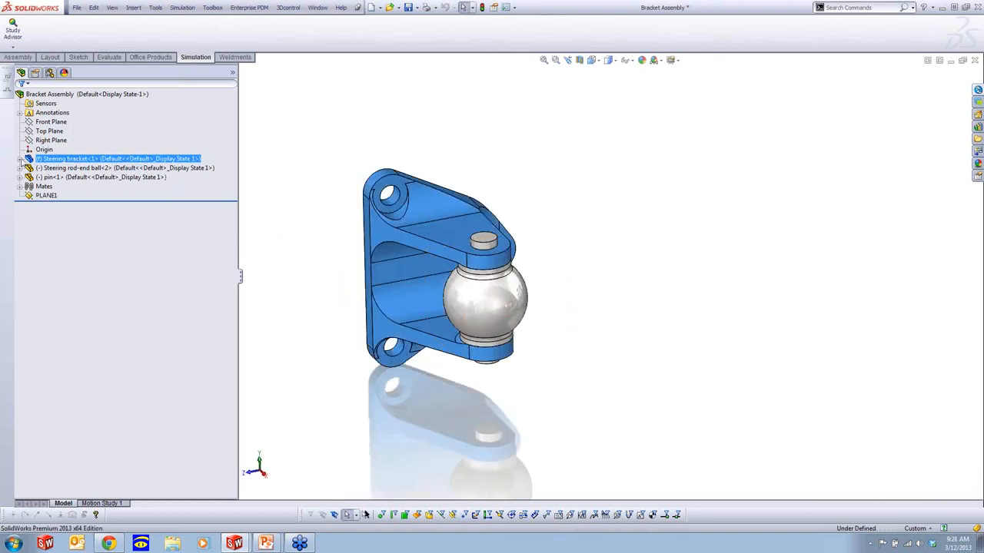
{"action": "left_click", "coordinate": [20, 159]}
{"action": "left_click", "coordinate": [63, 196]}
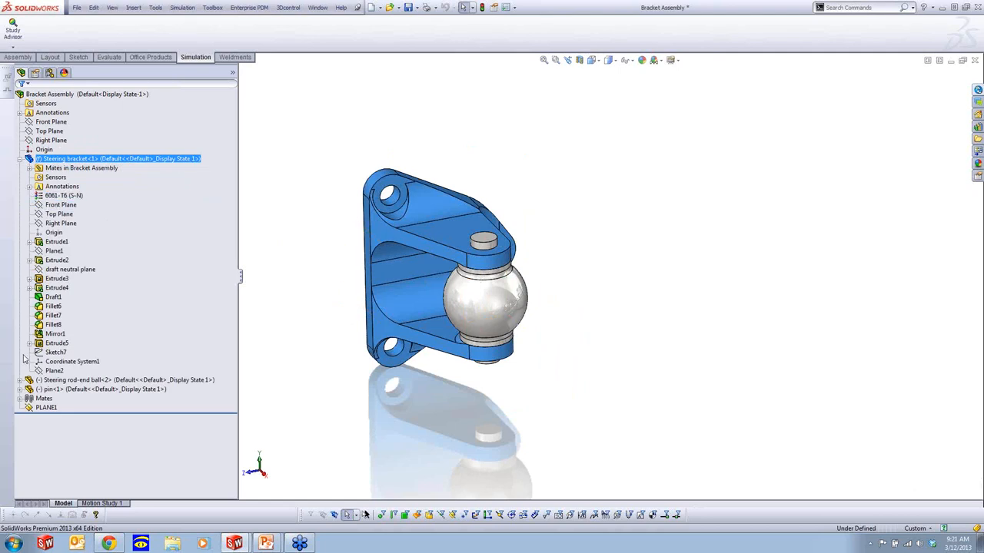
{"action": "left_click", "coordinate": [20, 159]}
{"action": "left_click", "coordinate": [284, 150]}
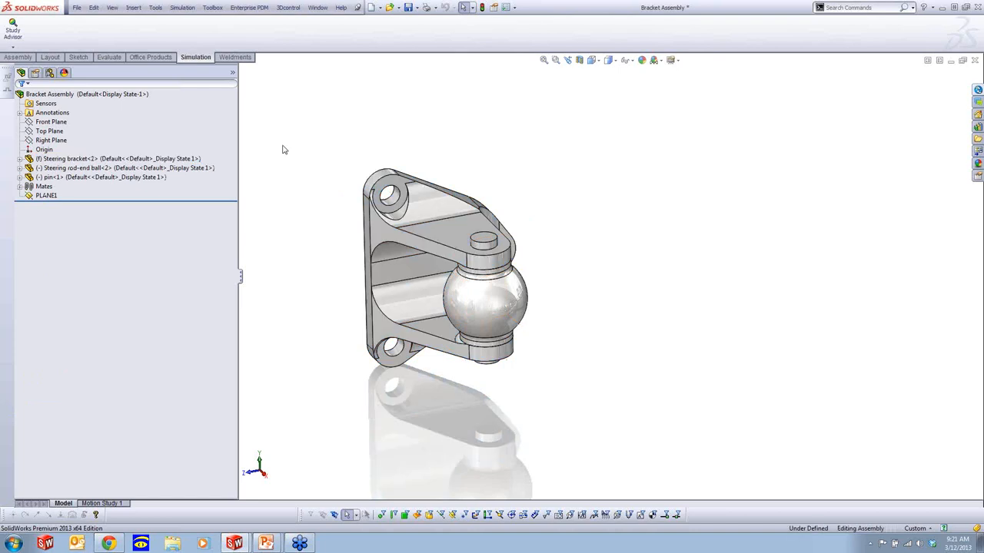
{"action": "left_click", "coordinate": [54, 160]}
{"action": "left_click", "coordinate": [58, 169]}
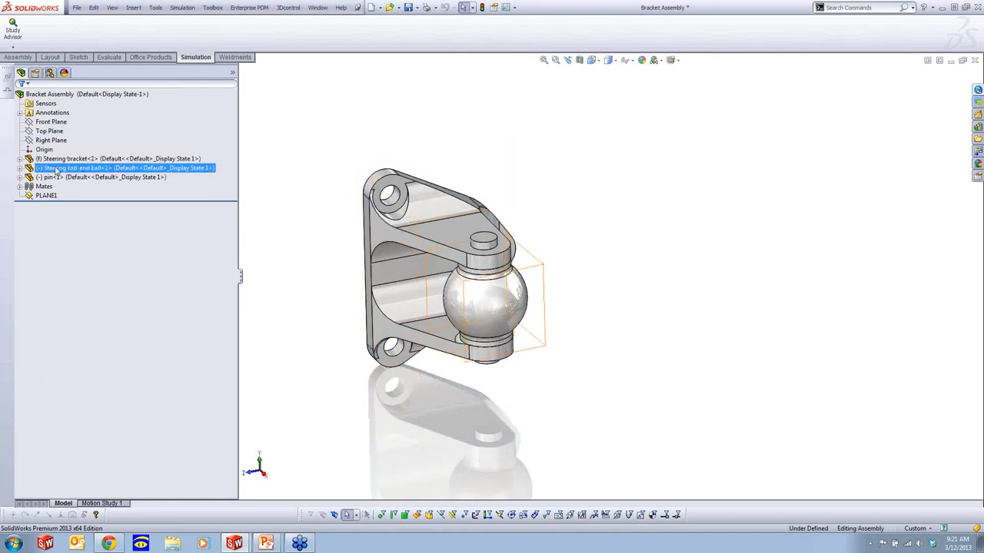
{"action": "left_click", "coordinate": [58, 176]}
{"action": "left_click", "coordinate": [280, 172]}
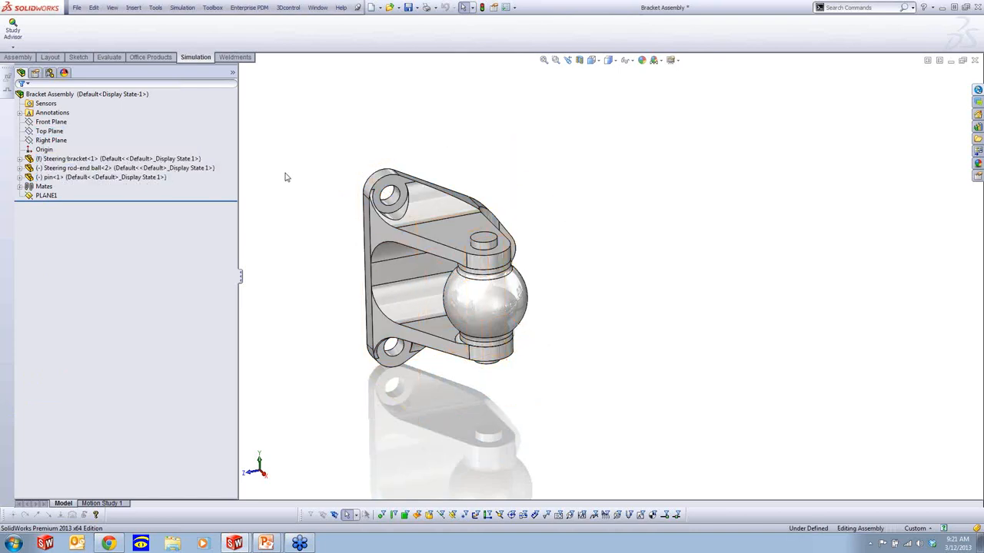
{"action": "middle_click_drag", "start_coordinate": [295, 192], "coordinate": [305, 205], "text": "ctrl"}
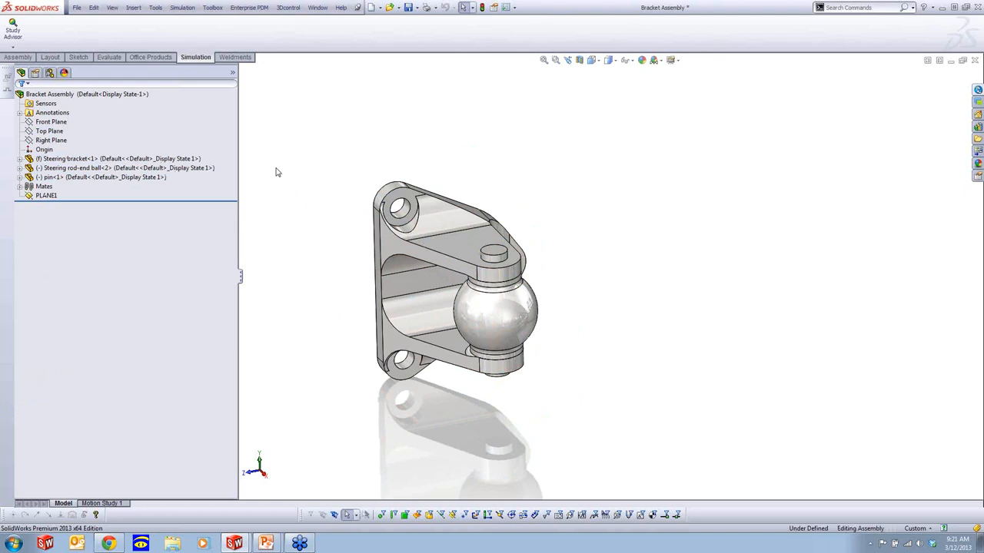
Step: Check in the add-ins list whether SolidWorks Simulation is enabled
{"action": "left_click", "coordinate": [179, 9]}
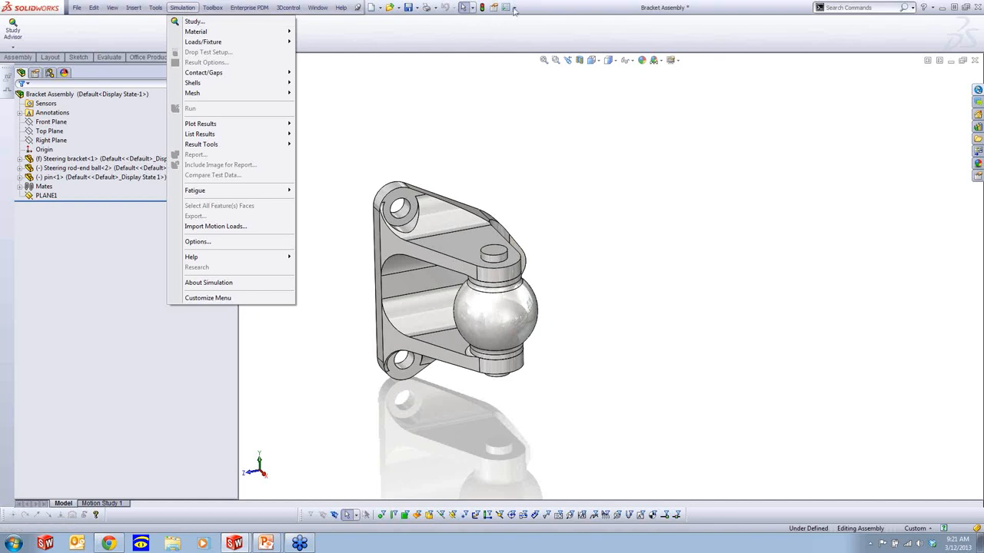
{"action": "left_click", "coordinate": [514, 7]}
{"action": "left_click", "coordinate": [531, 40]}
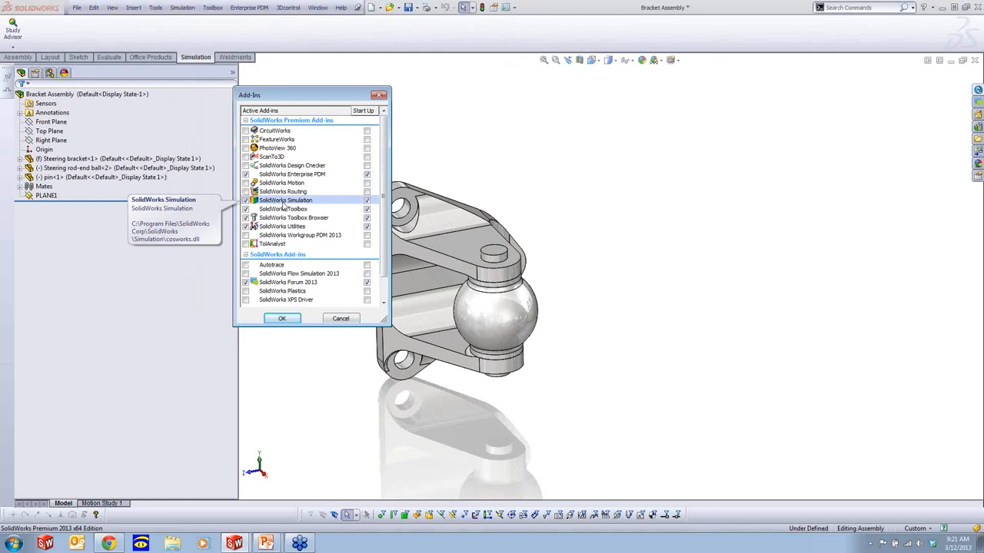
{"action": "left_click", "coordinate": [281, 318]}
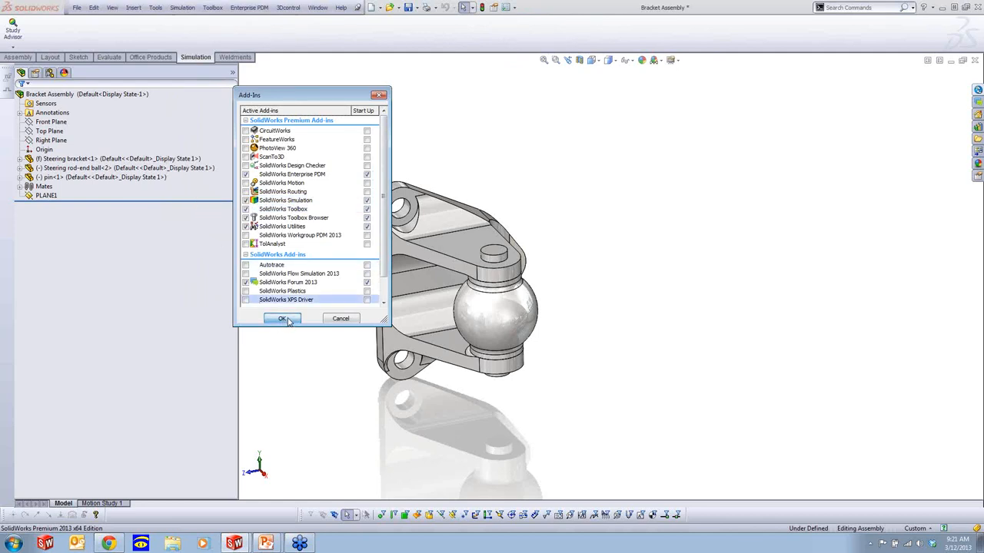
Step: Create a new static simulation study named Study 1
{"action": "left_click", "coordinate": [182, 7]}
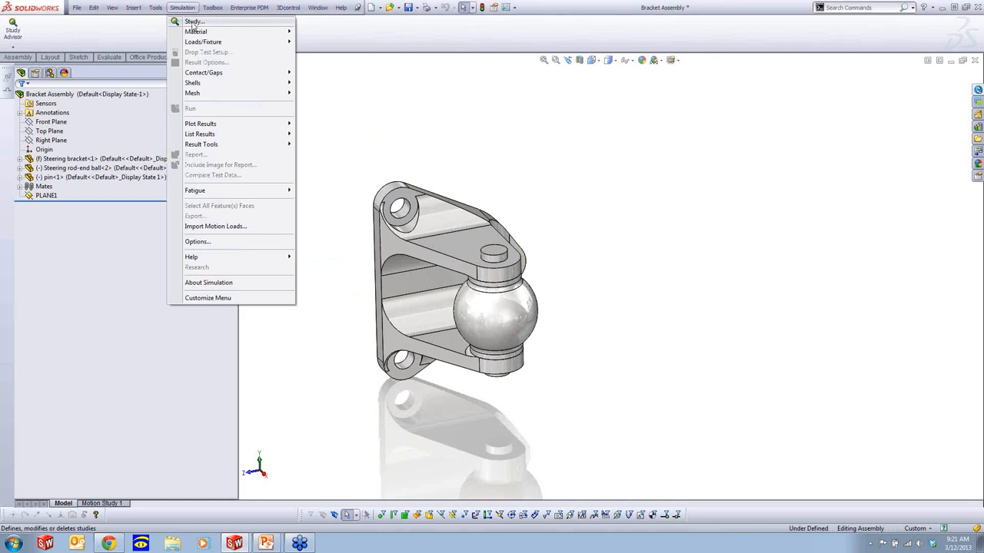
{"action": "left_click", "coordinate": [193, 22]}
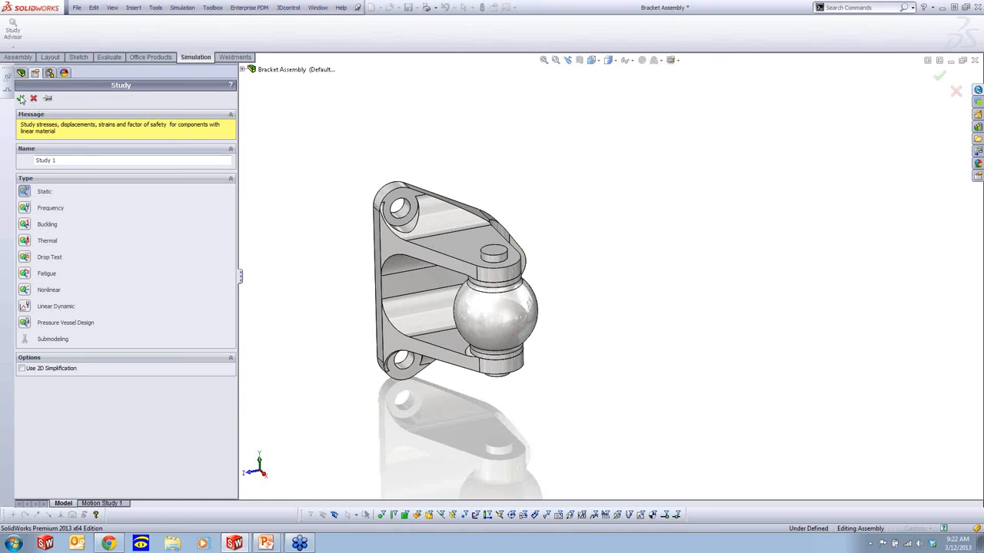
{"action": "left_click", "coordinate": [21, 98]}
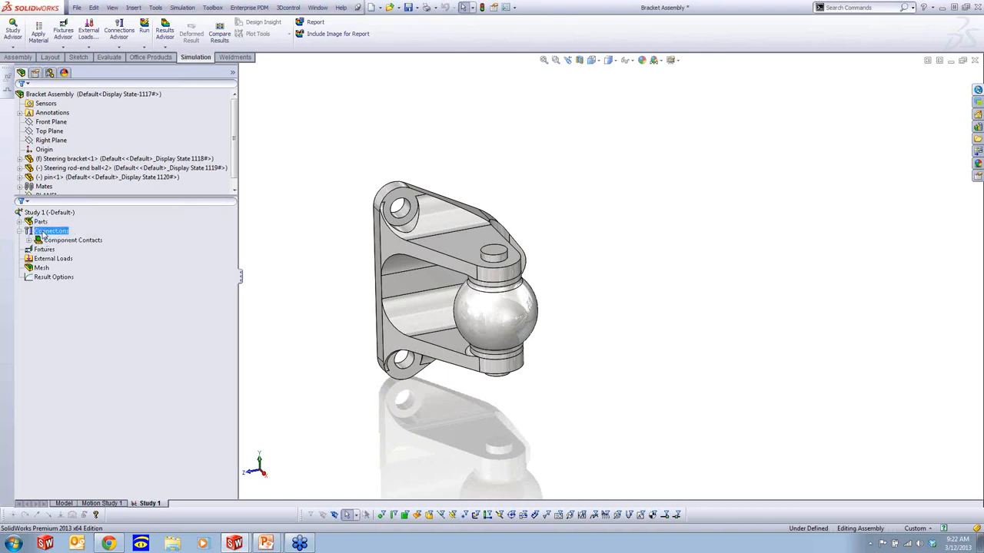
Step: Apply the custom aluminum 6061-T6 (S-N) to the steering bracket, rod-end ball and pin in the study
{"action": "left_click", "coordinate": [20, 222]}
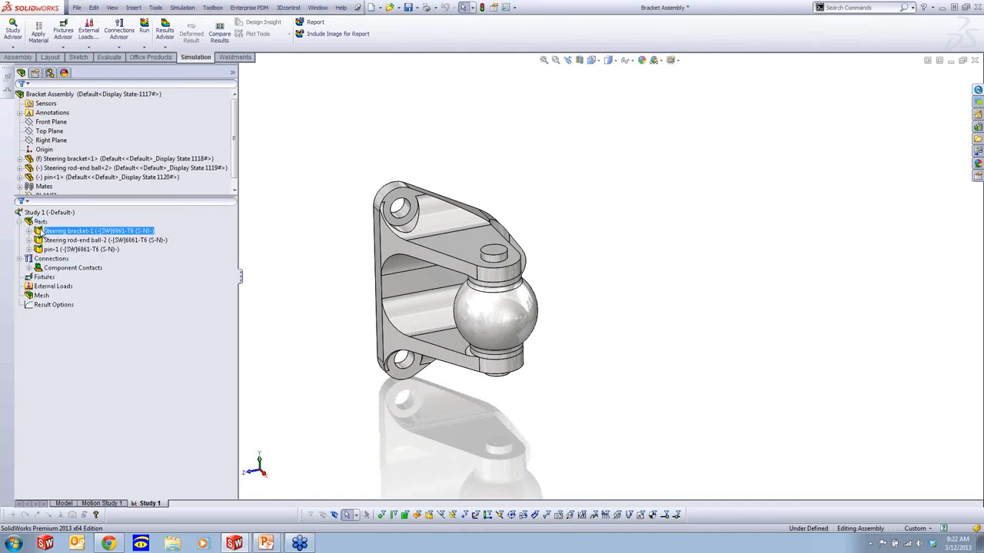
{"action": "left_click", "coordinate": [52, 233]}
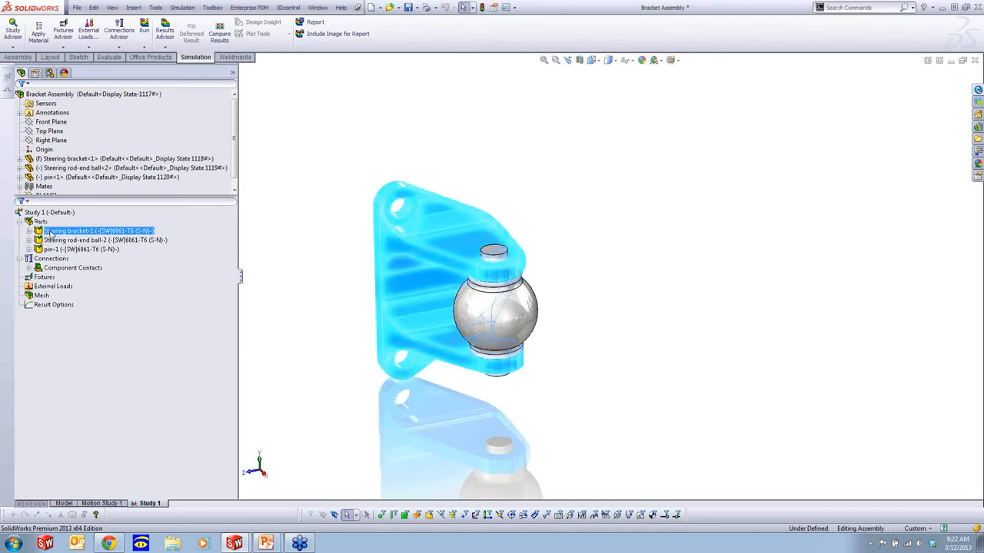
{"action": "left_click", "coordinate": [54, 250], "text": "shift"}
{"action": "right_click", "coordinate": [54, 251]}
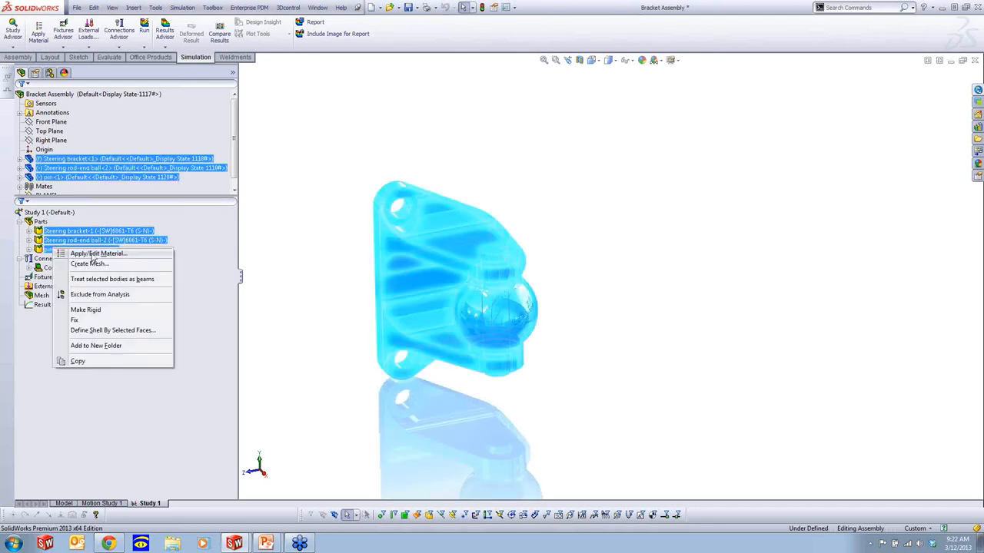
{"action": "left_click", "coordinate": [93, 256]}
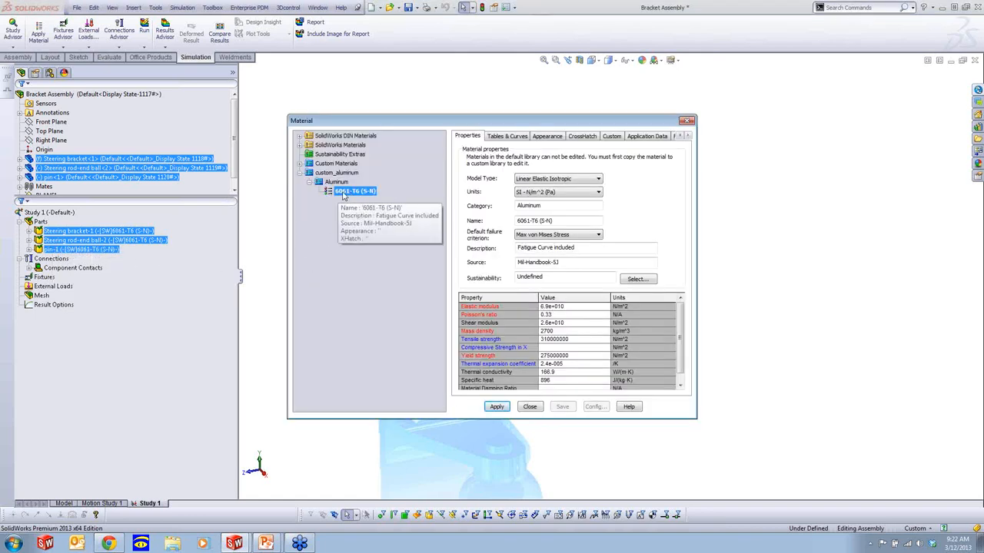
{"action": "left_click", "coordinate": [497, 407]}
{"action": "left_click", "coordinate": [529, 406]}
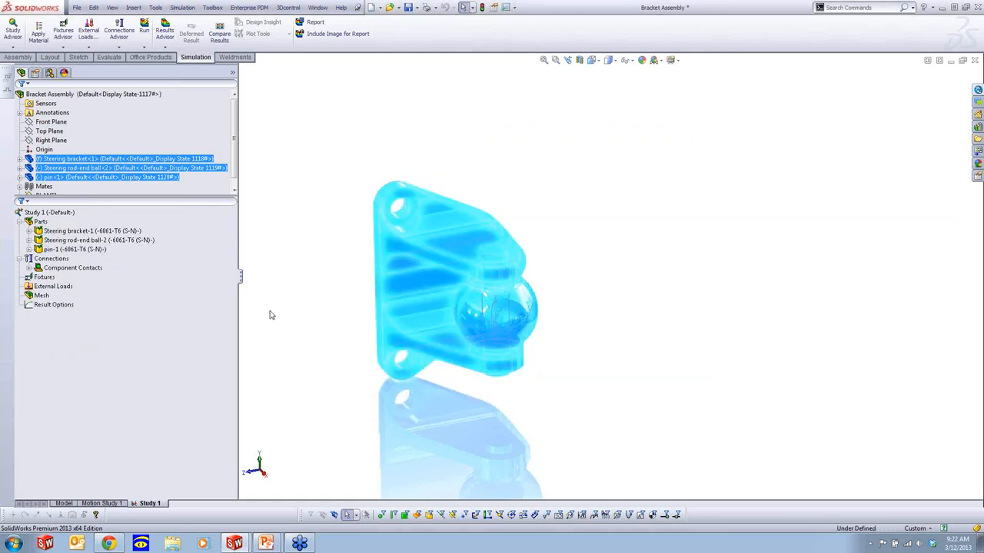
{"action": "left_click", "coordinate": [321, 252]}
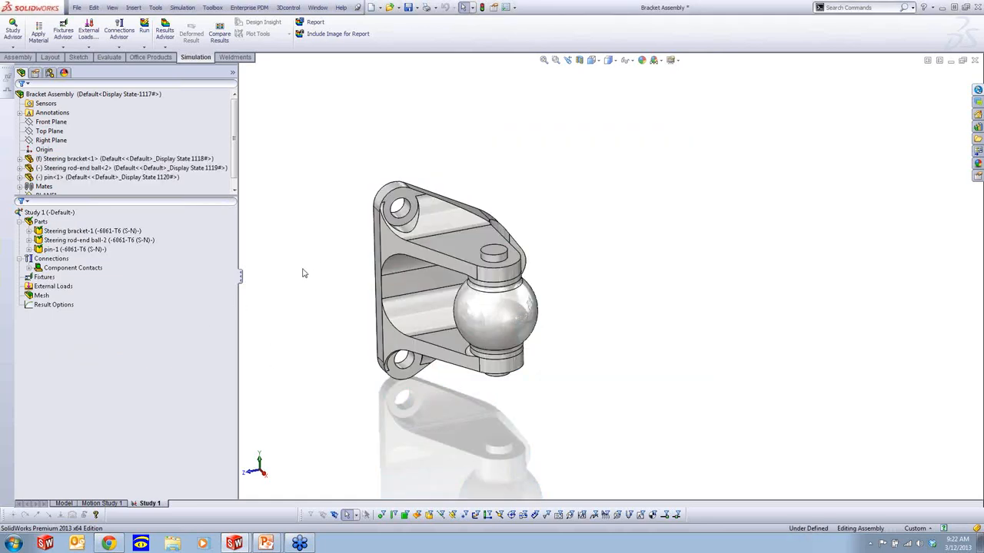
Step: Add a Fixed Hinge fixture to the cylindrical faces of the steering bracket's three mounting holes
{"action": "middle_click_drag", "start_coordinate": [298, 275], "coordinate": [319, 270], "text": "ctrl"}
{"action": "left_click", "coordinate": [45, 280]}
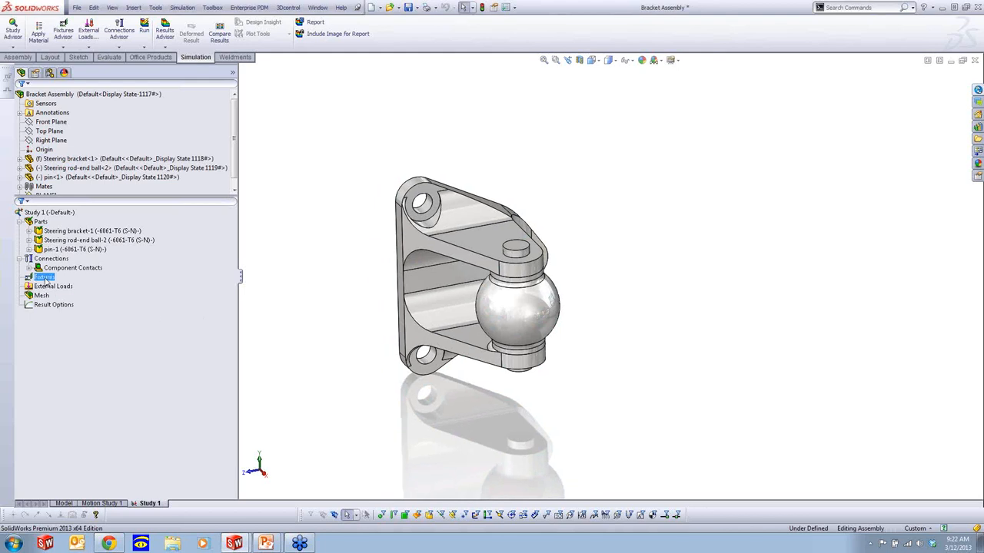
{"action": "right_click", "coordinate": [46, 281]}
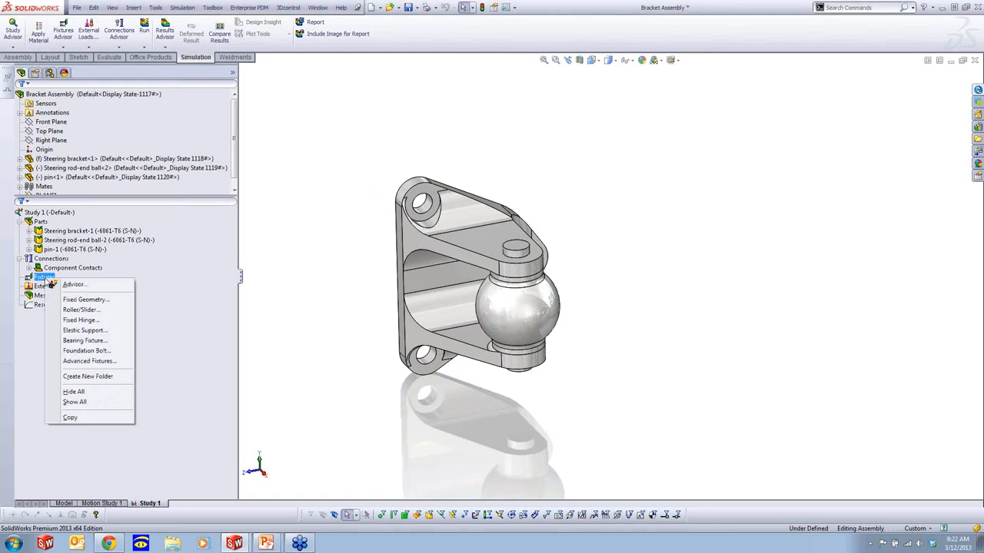
{"action": "left_click", "coordinate": [83, 320]}
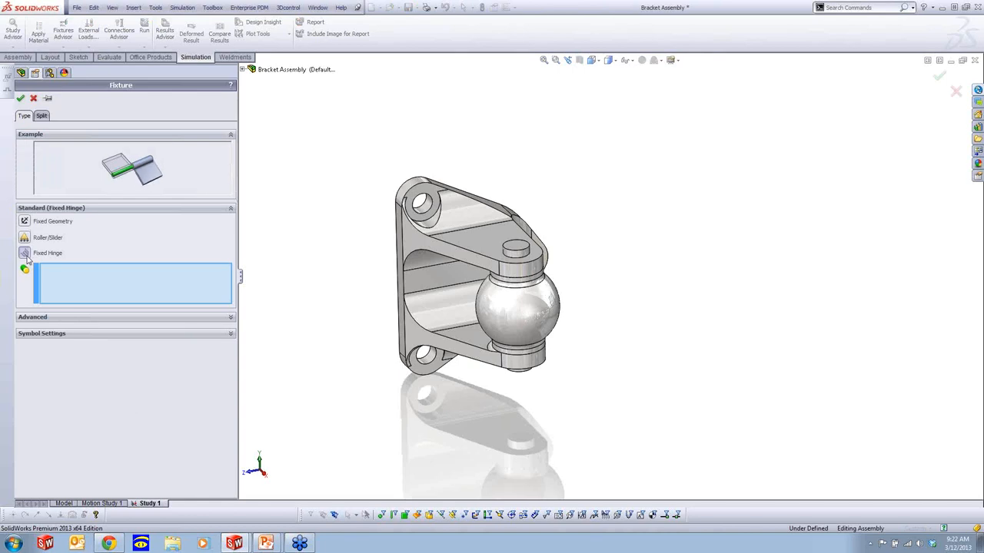
{"action": "left_click", "coordinate": [422, 206]}
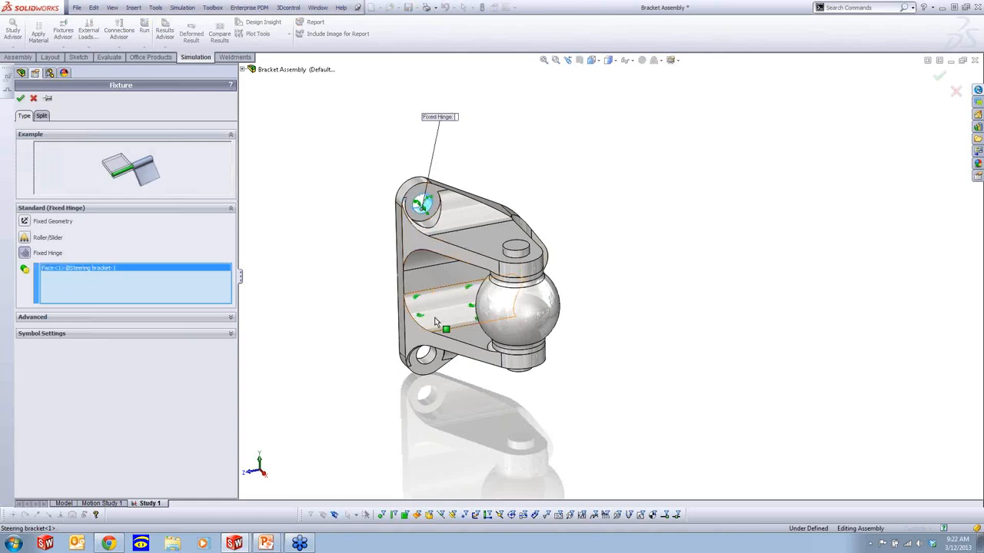
{"action": "left_click", "coordinate": [429, 361]}
{"action": "middle_click_drag", "start_coordinate": [588, 272], "coordinate": [544, 259]}
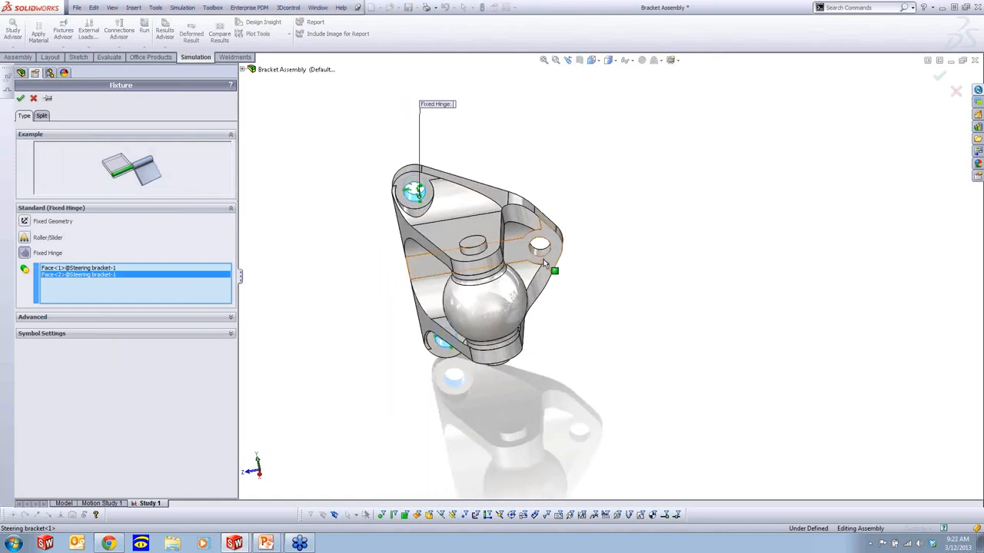
{"action": "left_click", "coordinate": [542, 248]}
{"action": "middle_click_drag", "start_coordinate": [360, 308], "coordinate": [431, 284]}
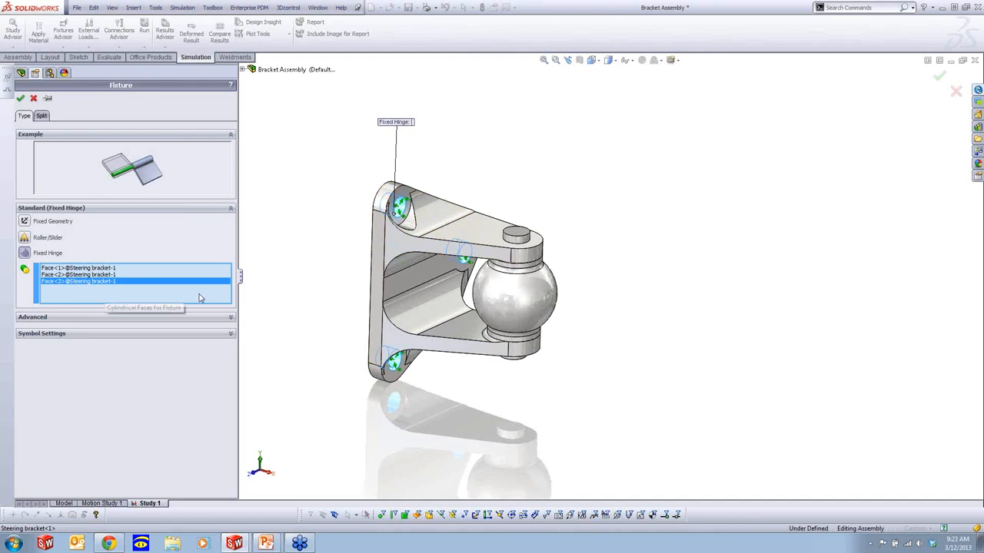
{"action": "left_click", "coordinate": [20, 97]}
Step: Add a Roller/Slider fixture to the flat back face of the steering bracket
{"action": "middle_click_drag", "start_coordinate": [282, 277], "coordinate": [374, 312]}
{"action": "left_click", "coordinate": [76, 306]}
{"action": "right_click", "coordinate": [47, 278]}
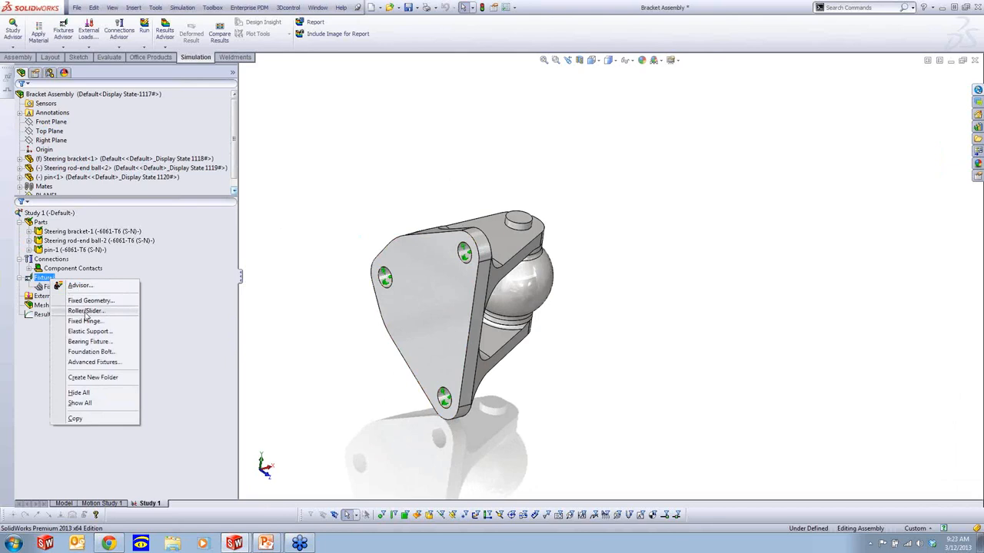
{"action": "left_click", "coordinate": [86, 310]}
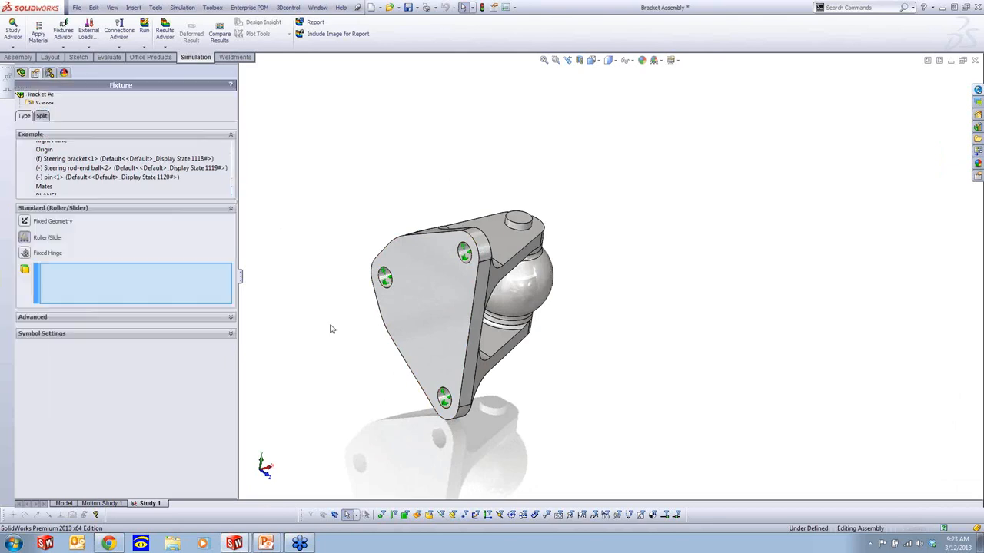
{"action": "left_click", "coordinate": [444, 307]}
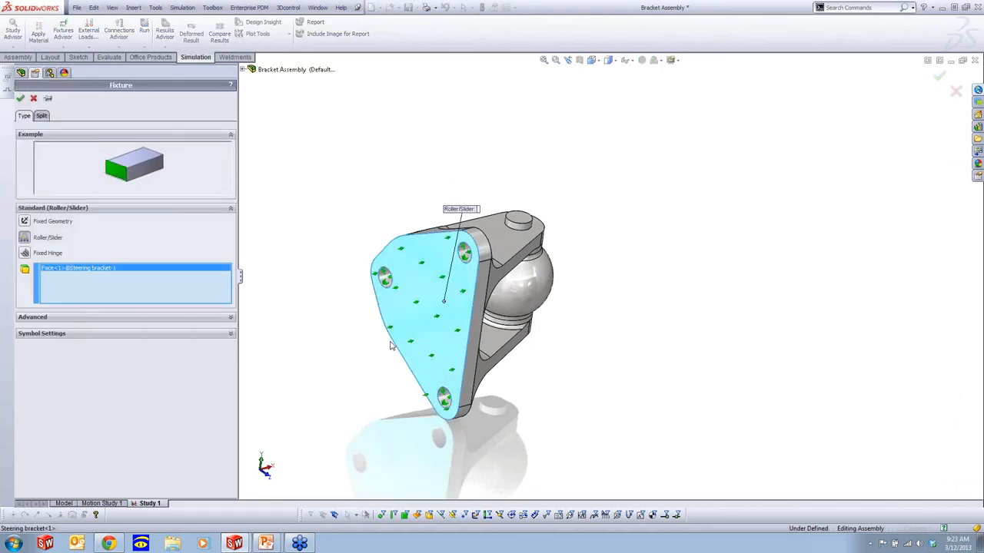
{"action": "middle_click_drag", "start_coordinate": [392, 345], "coordinate": [356, 351]}
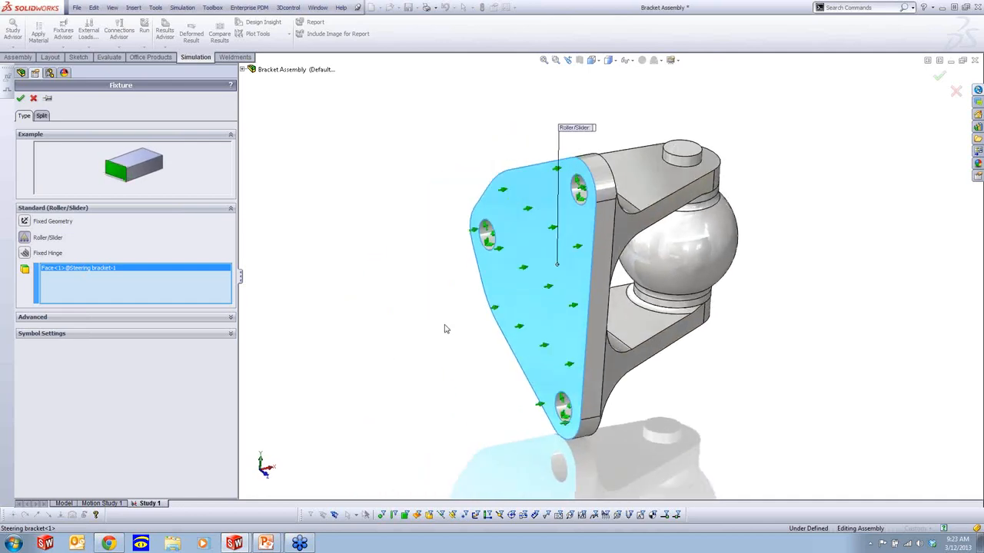
{"action": "middle_click_drag", "start_coordinate": [446, 330], "coordinate": [398, 351]}
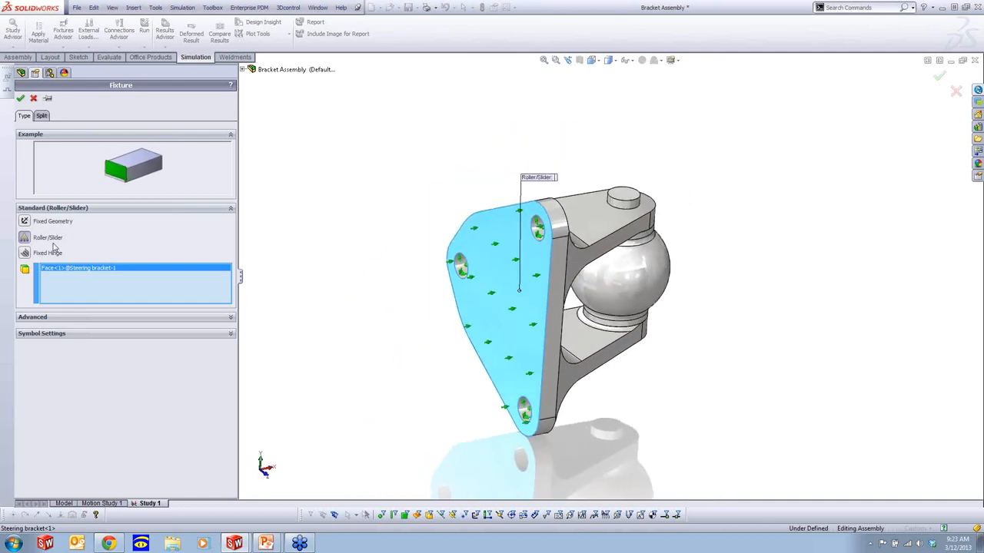
{"action": "left_click", "coordinate": [22, 100]}
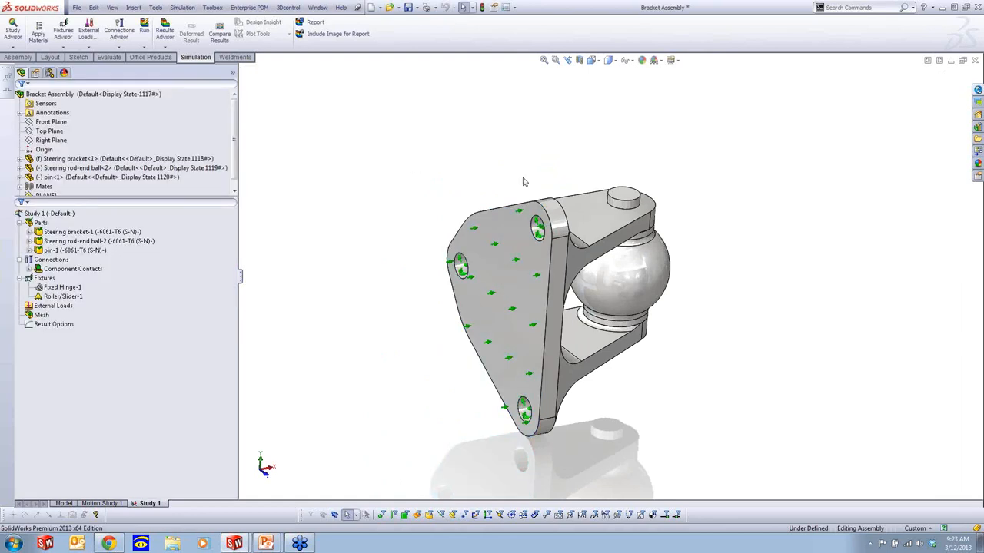
Step: Apply a 6000 N force to the rod-end ball's spherical face, directed normal to the narrow side face of the bracket's mounting plate
{"action": "middle_click_drag", "start_coordinate": [703, 213], "coordinate": [461, 261]}
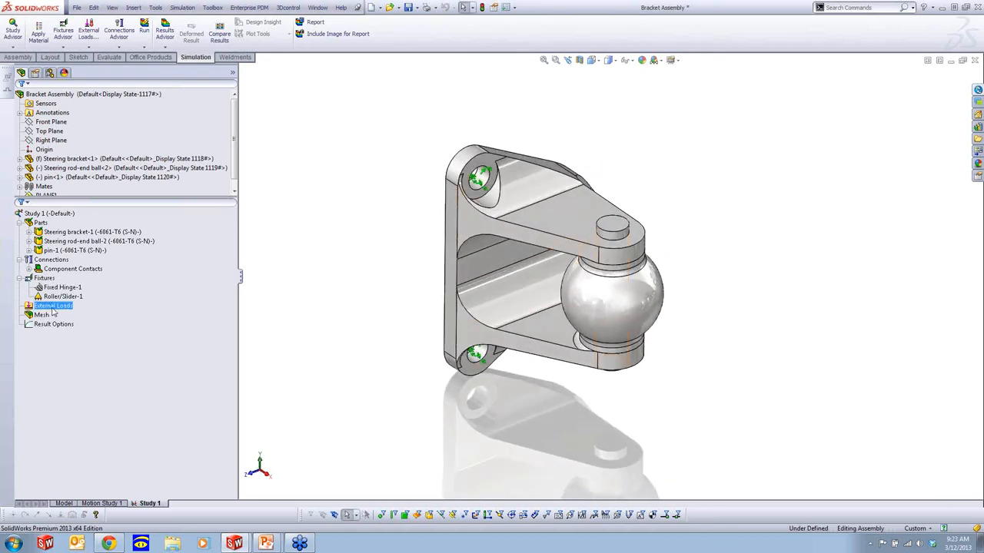
{"action": "left_click", "coordinate": [44, 279]}
{"action": "right_click", "coordinate": [46, 306]}
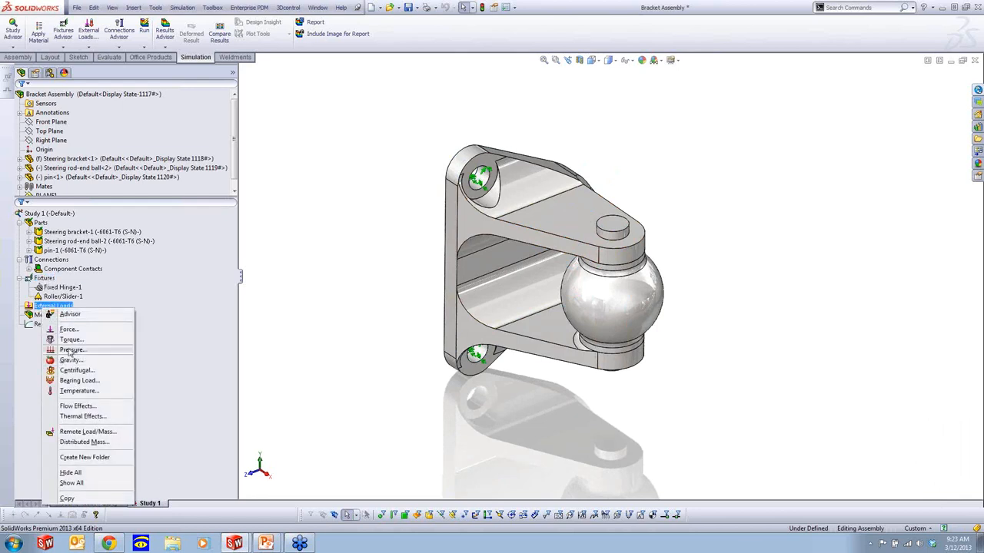
{"action": "left_click", "coordinate": [68, 331]}
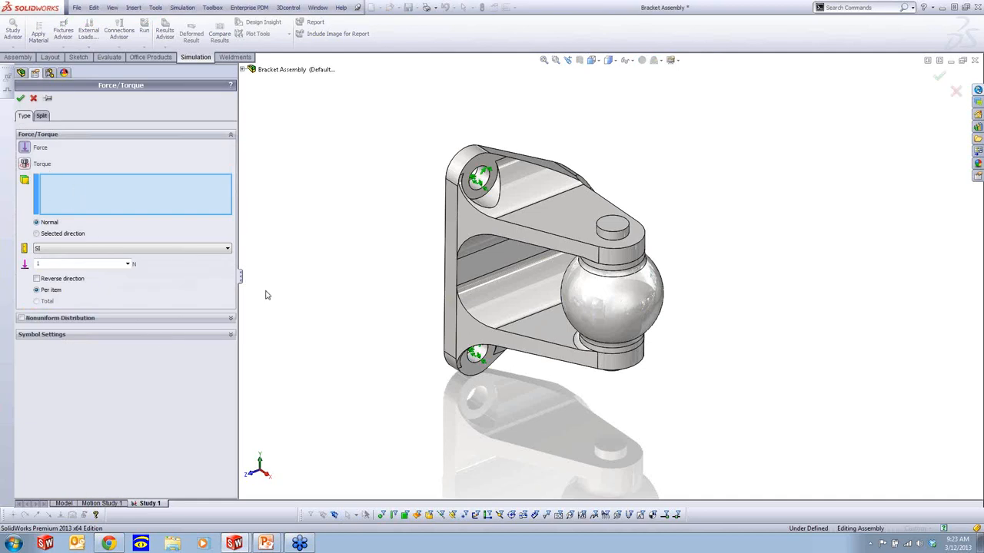
{"action": "left_click", "coordinate": [598, 302]}
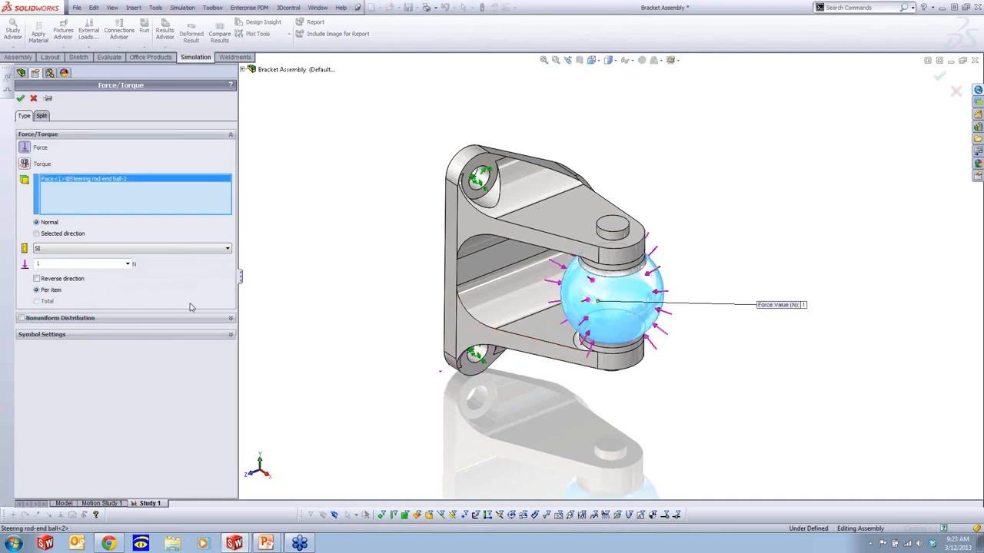
{"action": "left_click", "coordinate": [43, 235]}
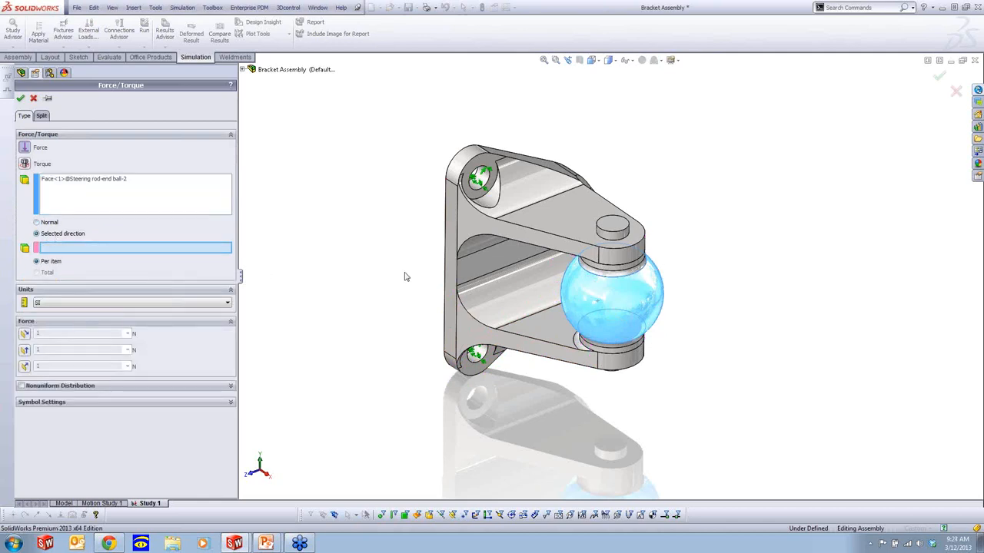
{"action": "left_click", "coordinate": [451, 250]}
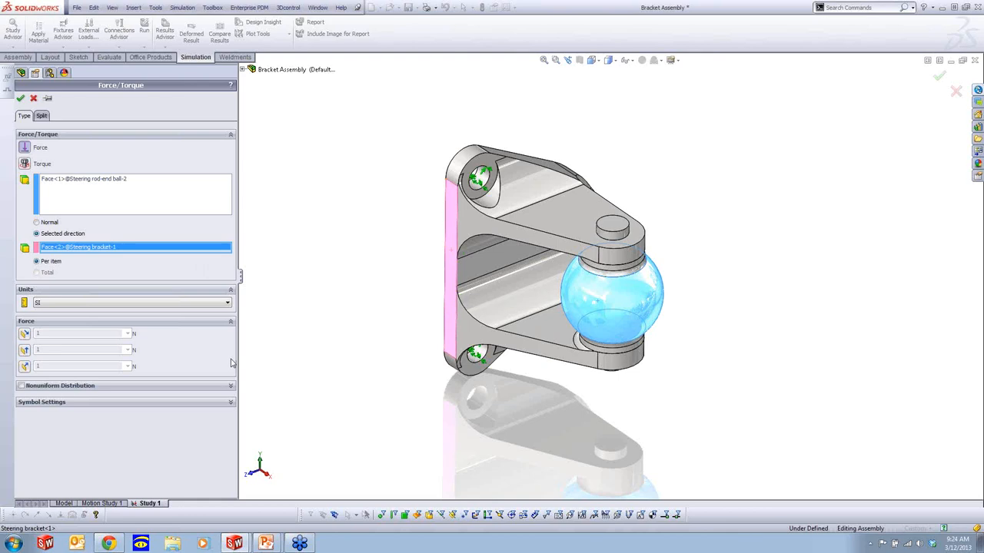
{"action": "left_click", "coordinate": [23, 368]}
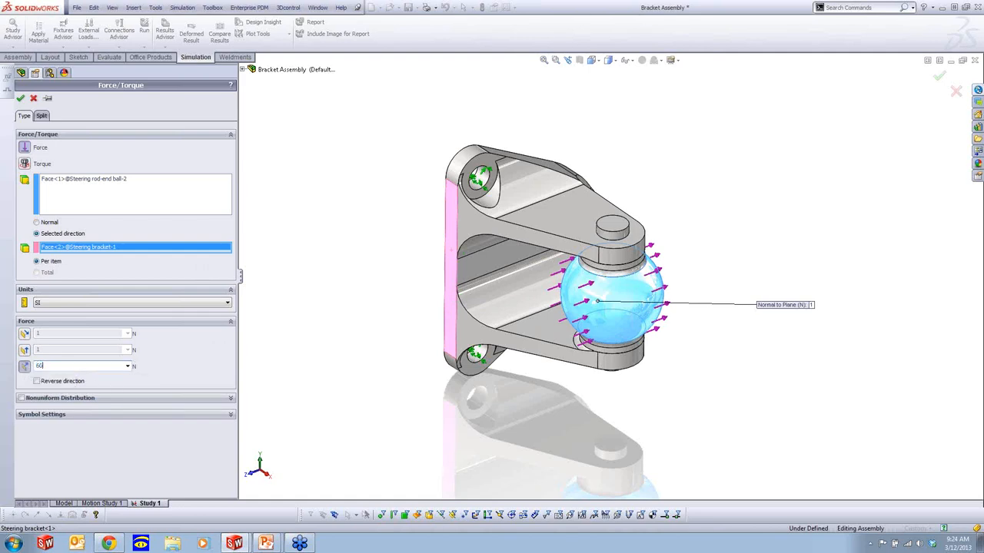
{"action": "type", "text": "6000"}
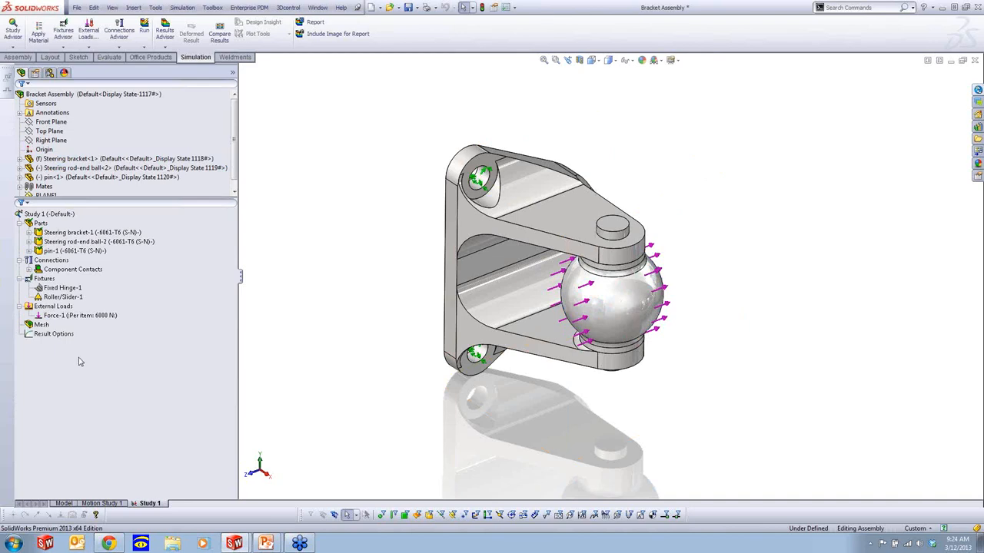
Step: Mesh the assembly with a curvature-based mesh slightly coarser than default, about 4.15 mm maximum and 1.38 mm minimum element size
{"action": "left_click", "coordinate": [39, 325]}
{"action": "right_click", "coordinate": [39, 326]}
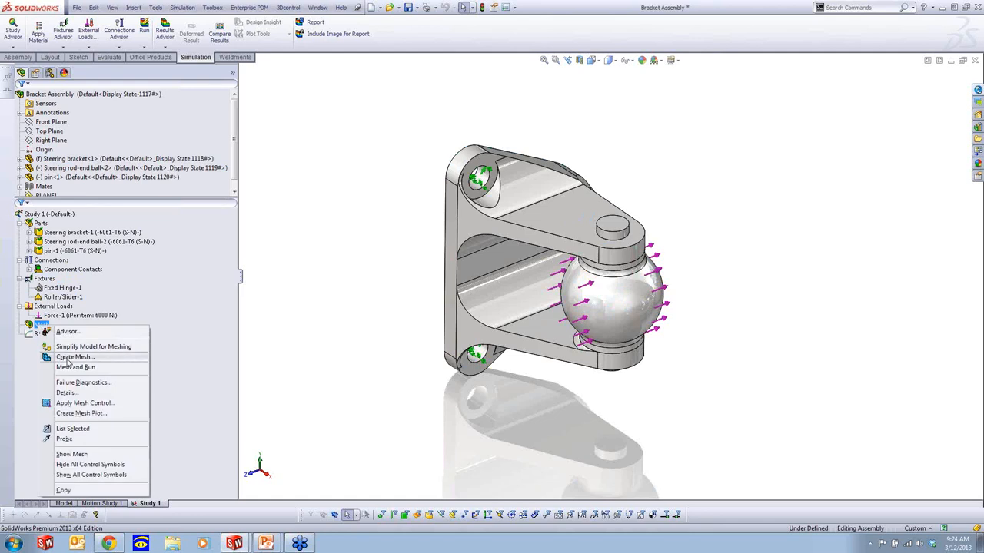
{"action": "left_click", "coordinate": [67, 358]}
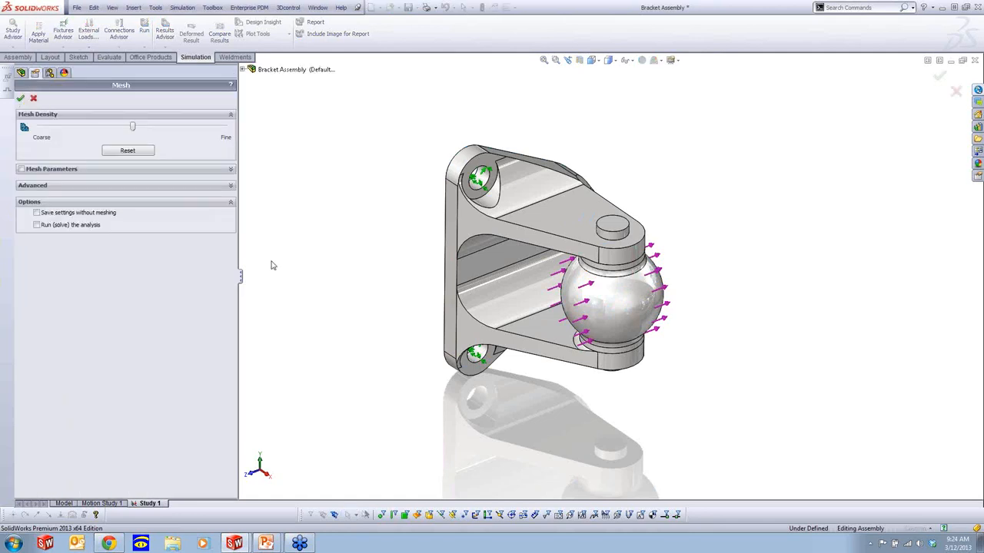
{"action": "left_click", "coordinate": [55, 171]}
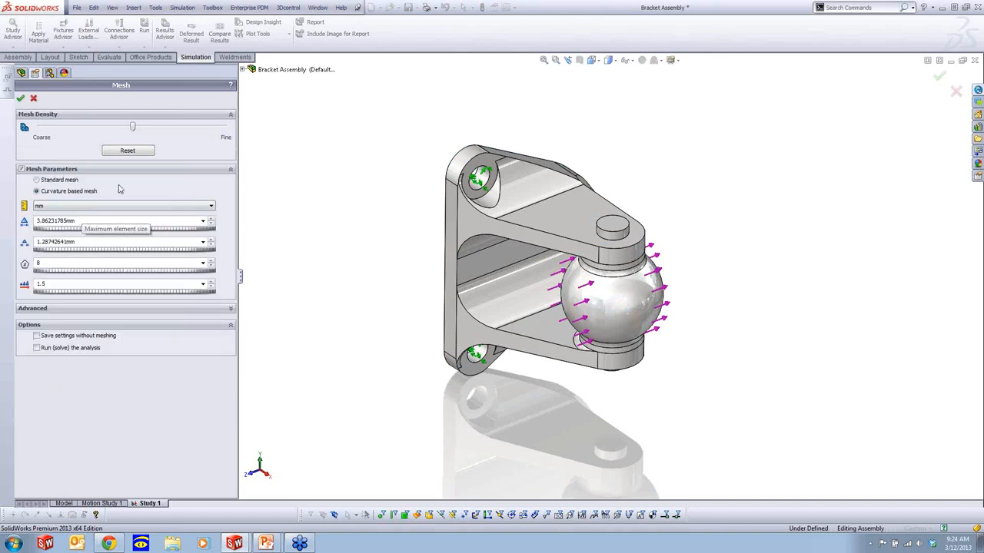
{"action": "left_click_drag", "start_coordinate": [132, 128], "coordinate": [183, 142]}
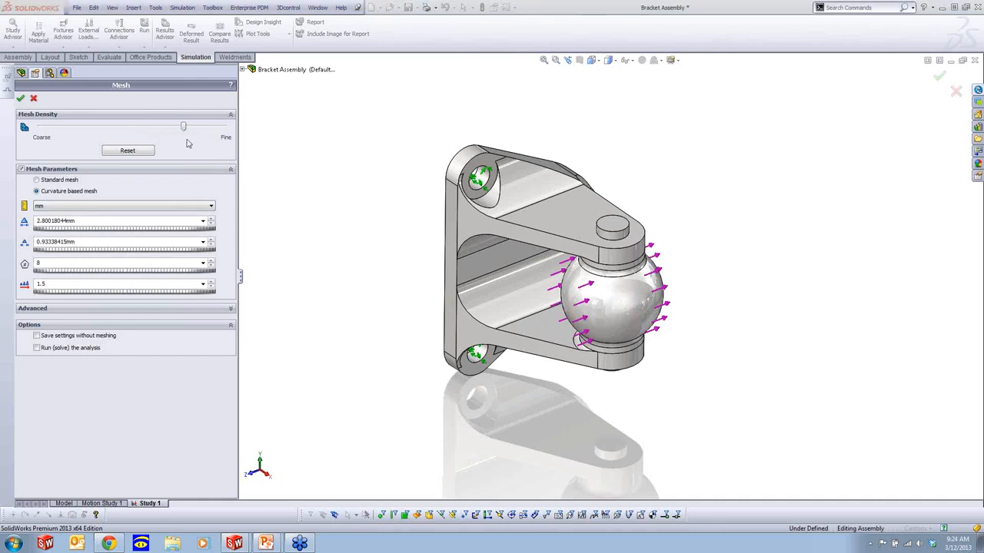
{"action": "left_click_drag", "start_coordinate": [184, 133], "coordinate": [127, 136]}
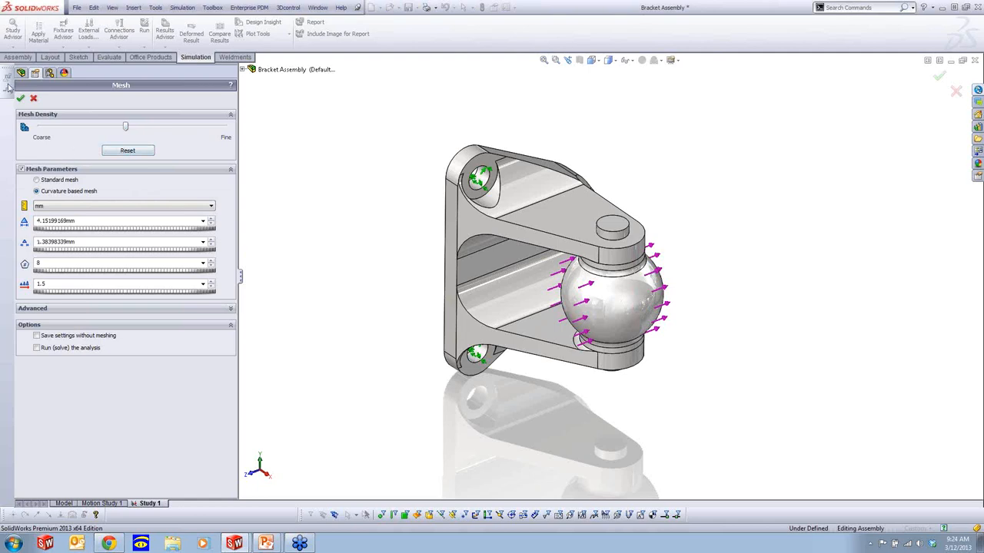
{"action": "left_click", "coordinate": [22, 99]}
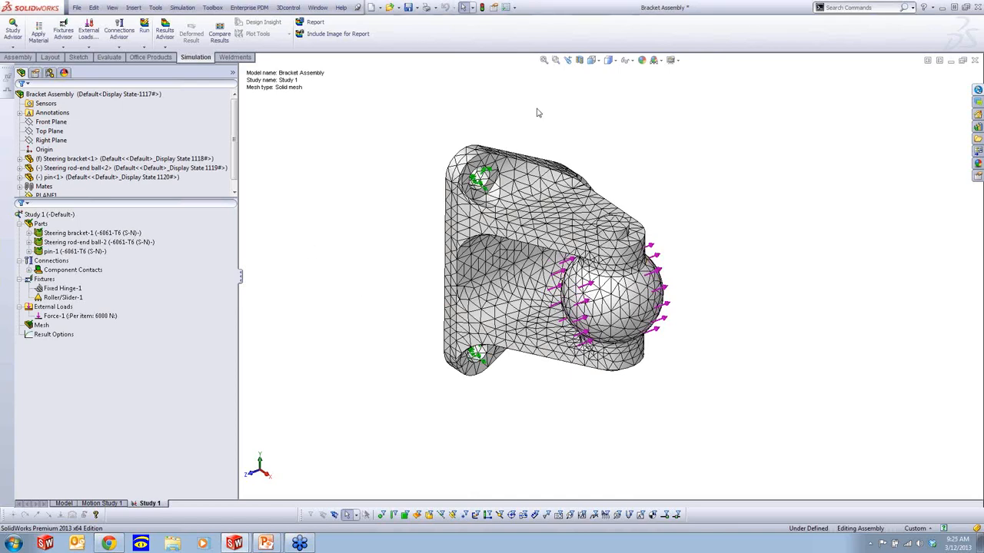
Step: Run the static analysis of Study 1
{"action": "left_click", "coordinate": [40, 326]}
{"action": "left_click", "coordinate": [58, 251]}
{"action": "left_click", "coordinate": [40, 224]}
{"action": "right_click", "coordinate": [41, 224]}
{"action": "left_click", "coordinate": [49, 215]}
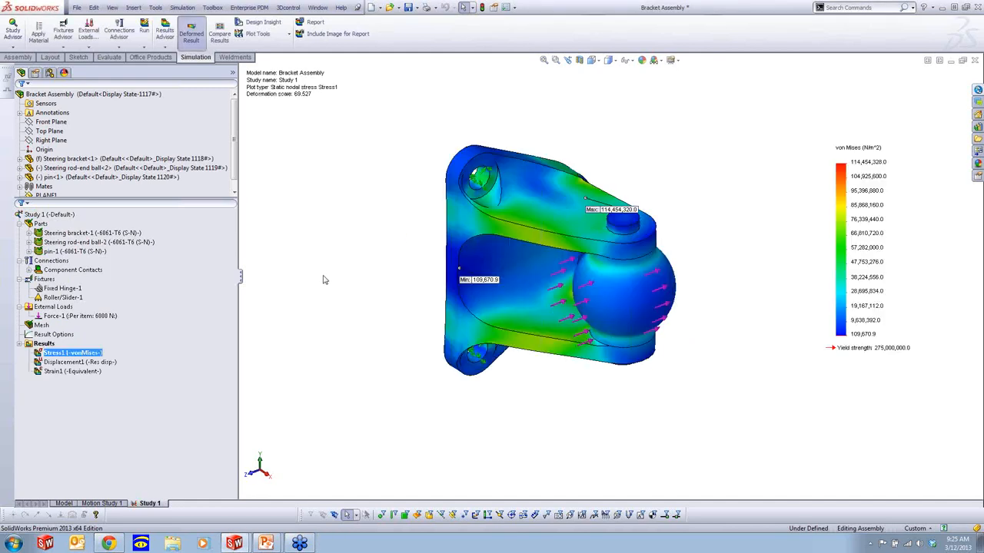
Step: Move the minimum and maximum labels of the von Mises stress plot clear of the bracket
{"action": "middle_click_drag", "start_coordinate": [342, 266], "coordinate": [318, 270]}
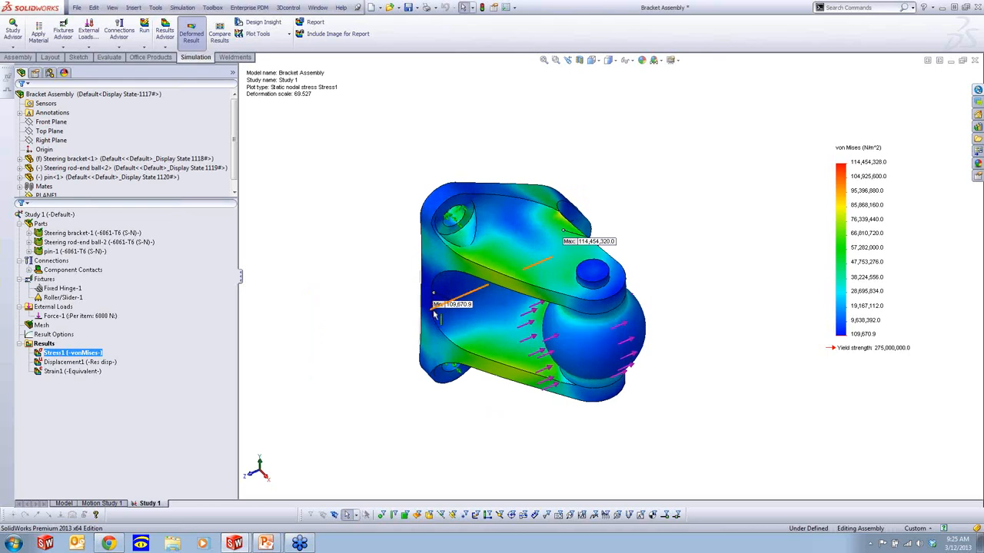
{"action": "left_click_drag", "start_coordinate": [453, 306], "coordinate": [353, 332]}
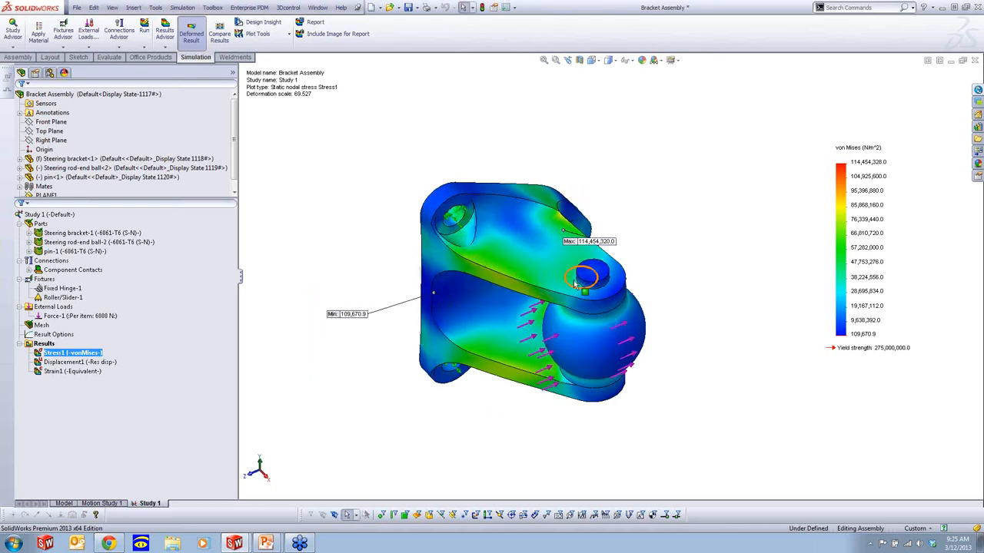
{"action": "left_click_drag", "start_coordinate": [573, 245], "coordinate": [648, 171]}
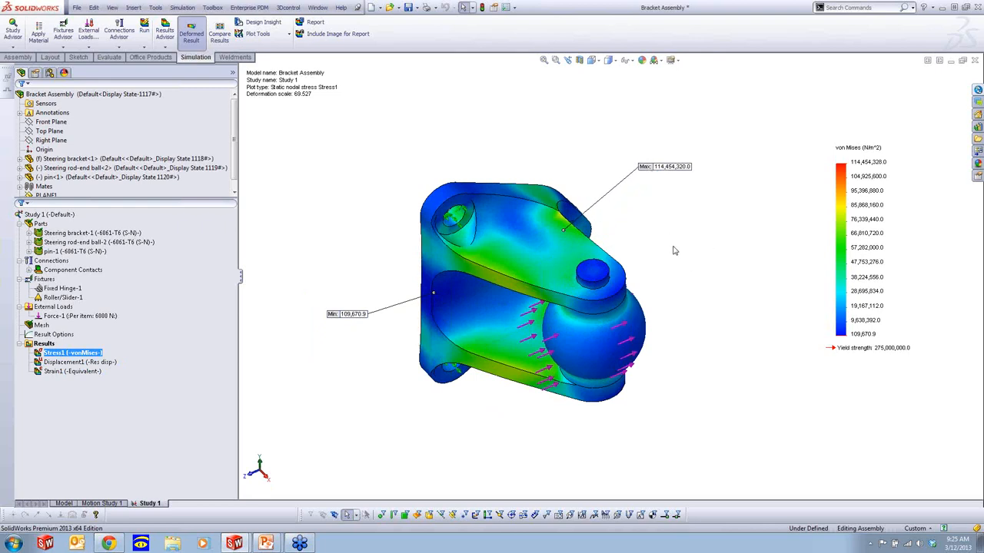
{"action": "middle_click_drag", "start_coordinate": [674, 248], "coordinate": [672, 220]}
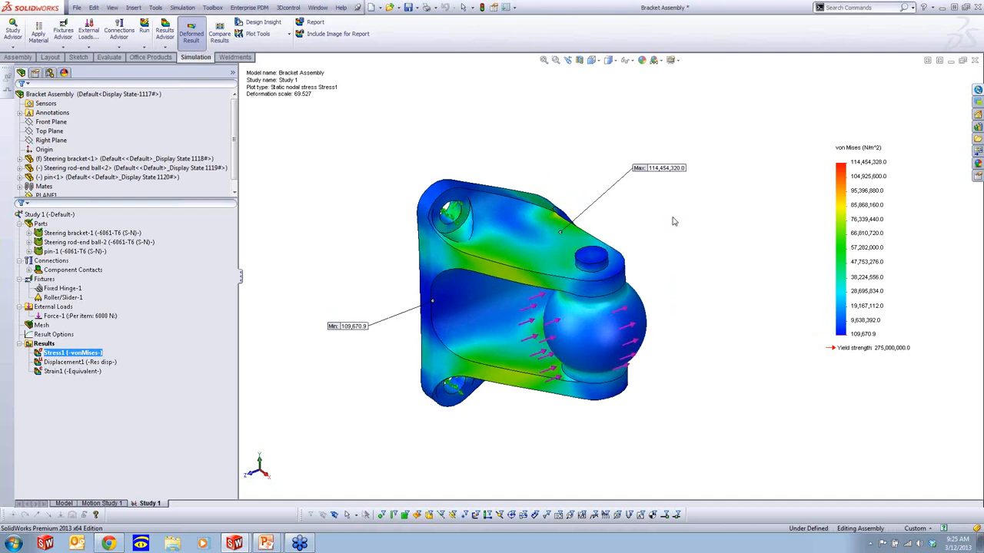
Step: Set up a Simulation Data sensor in the model for the maximum von Mises stress, in N/mm^2 (MPa)
{"action": "left_click", "coordinate": [64, 503]}
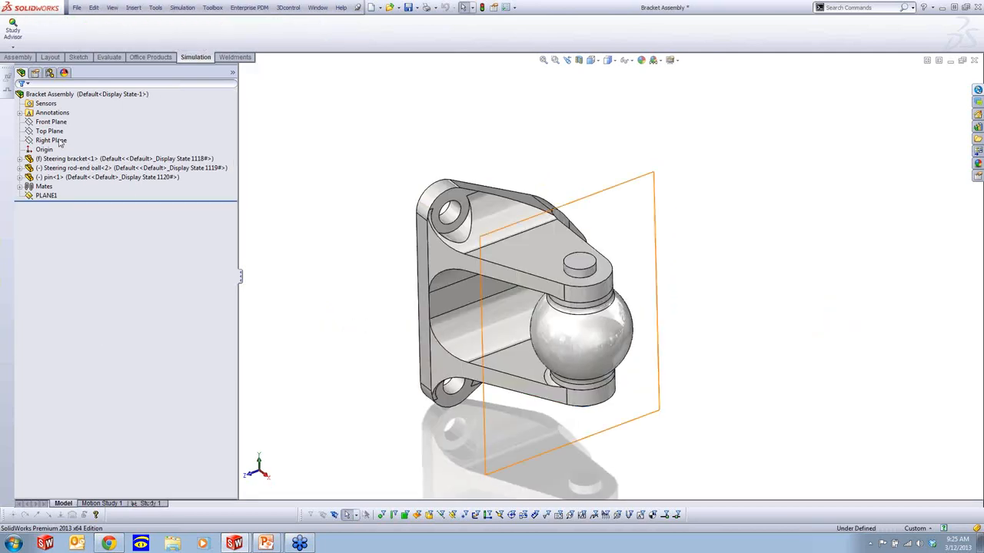
{"action": "right_click", "coordinate": [44, 106]}
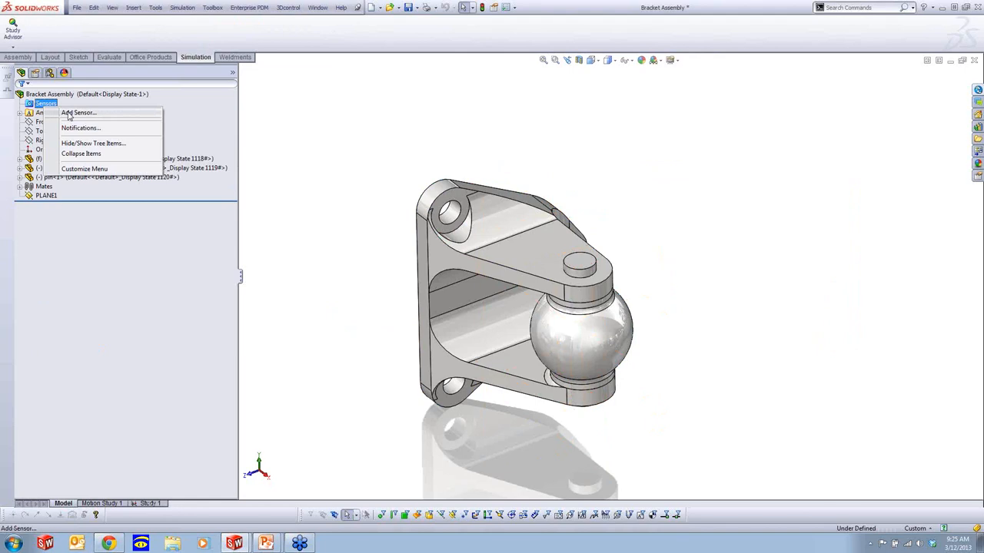
{"action": "left_click", "coordinate": [70, 115]}
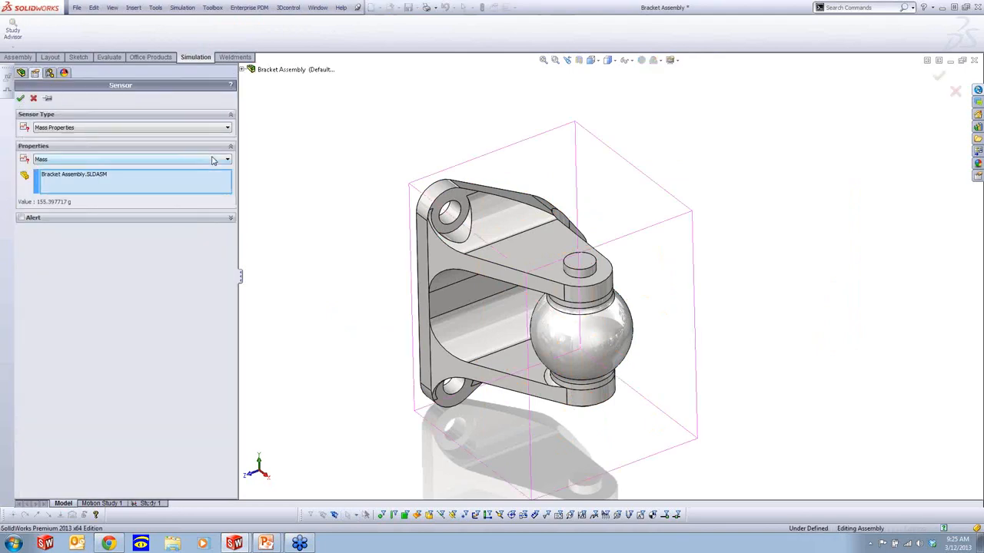
{"action": "left_click", "coordinate": [132, 128]}
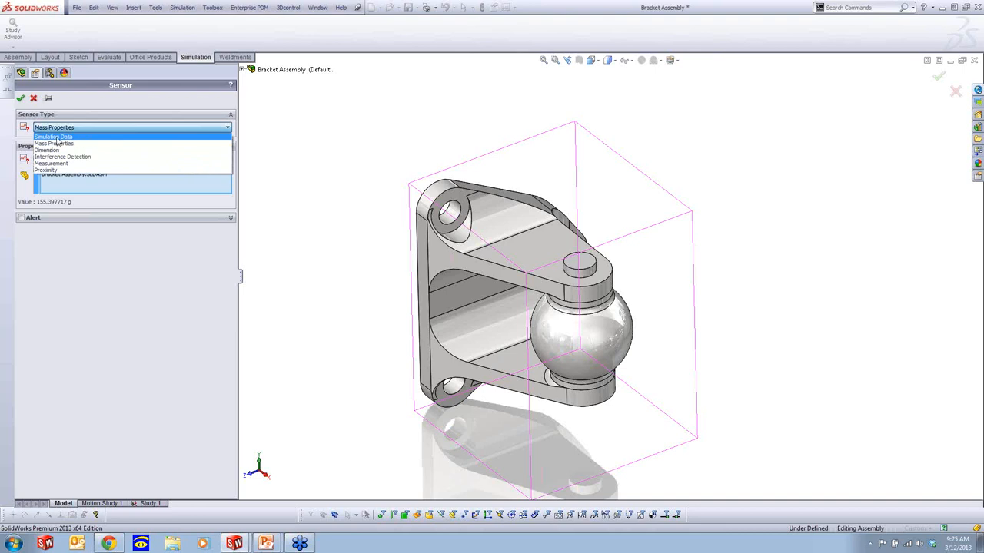
{"action": "left_click", "coordinate": [58, 137]}
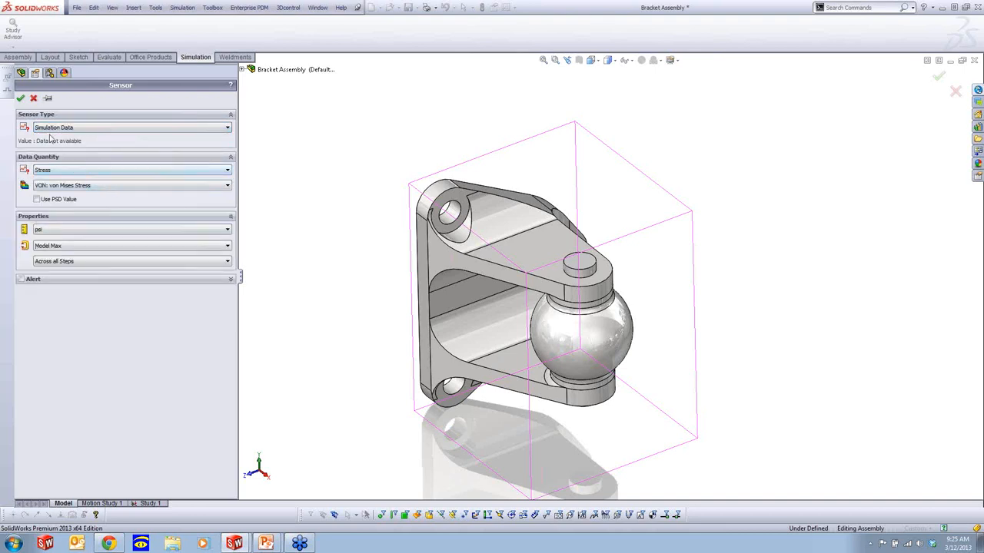
{"action": "left_click", "coordinate": [66, 171]}
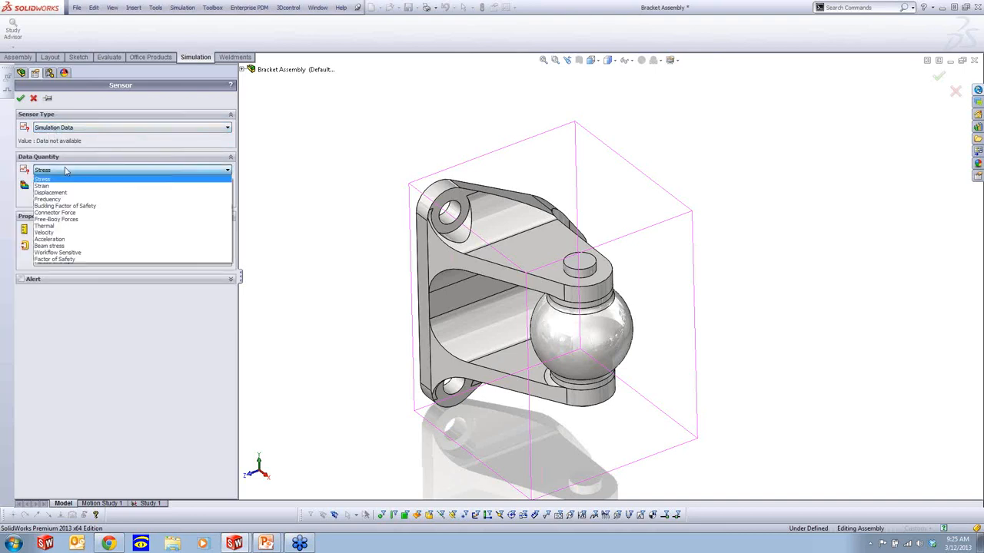
{"action": "left_click", "coordinate": [66, 170]}
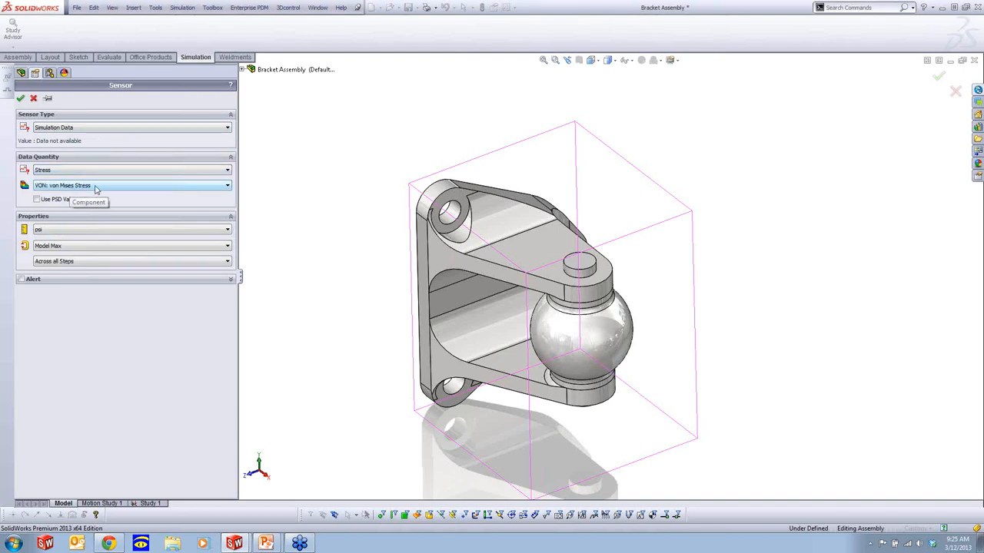
{"action": "left_click", "coordinate": [66, 230]}
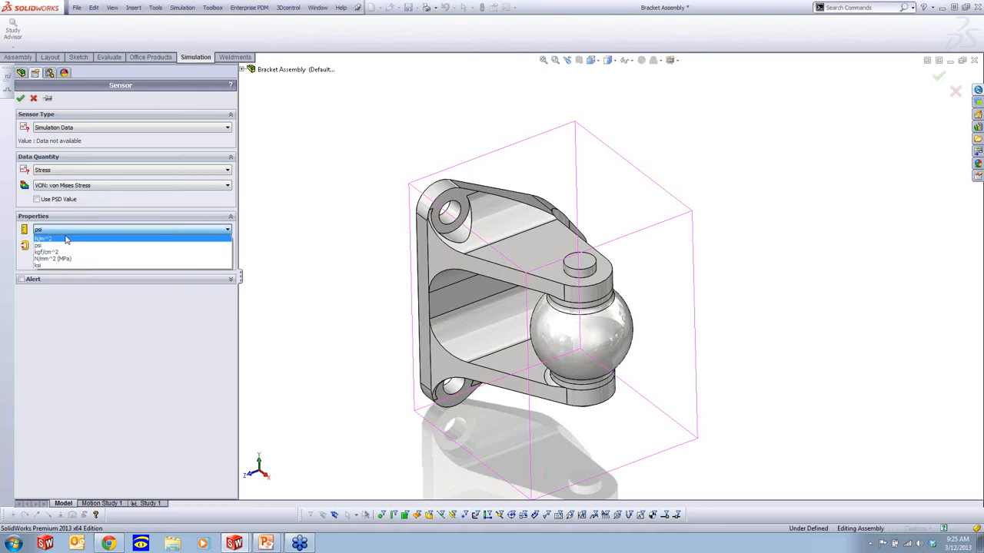
{"action": "left_click", "coordinate": [67, 260]}
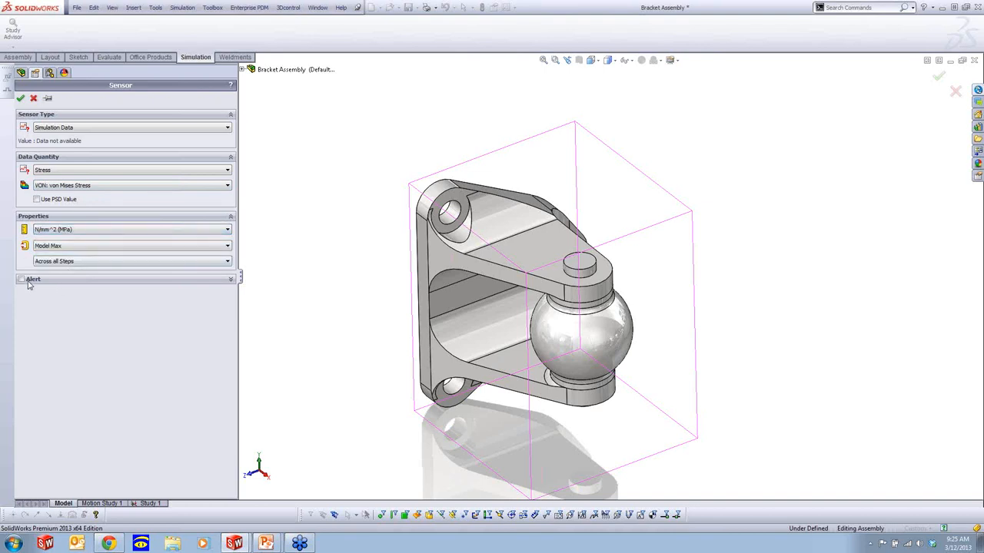
Step: Enable the stress sensor's alert for values greater than 150 and finish the sensor
{"action": "left_click", "coordinate": [21, 280]}
{"action": "left_click", "coordinate": [63, 315]}
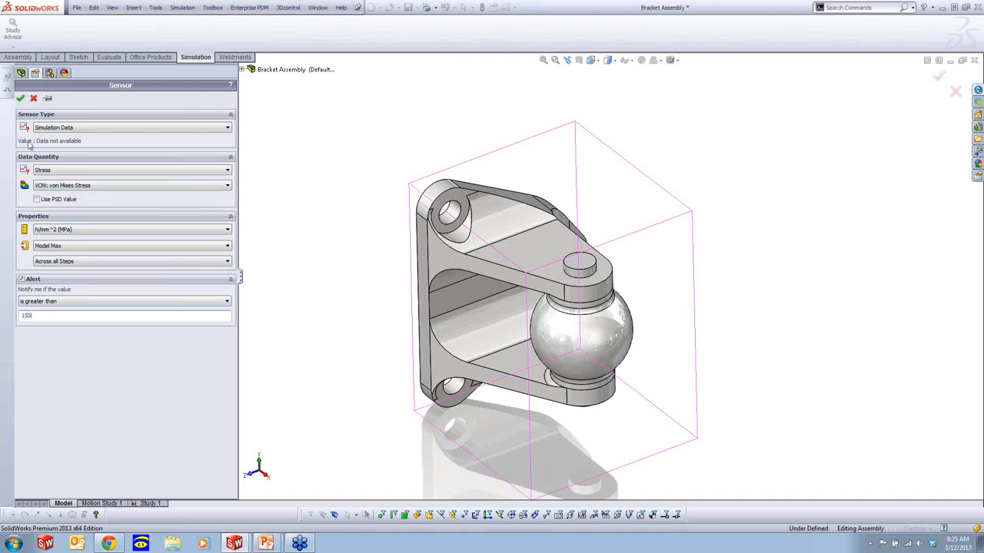
{"action": "left_click", "coordinate": [20, 97]}
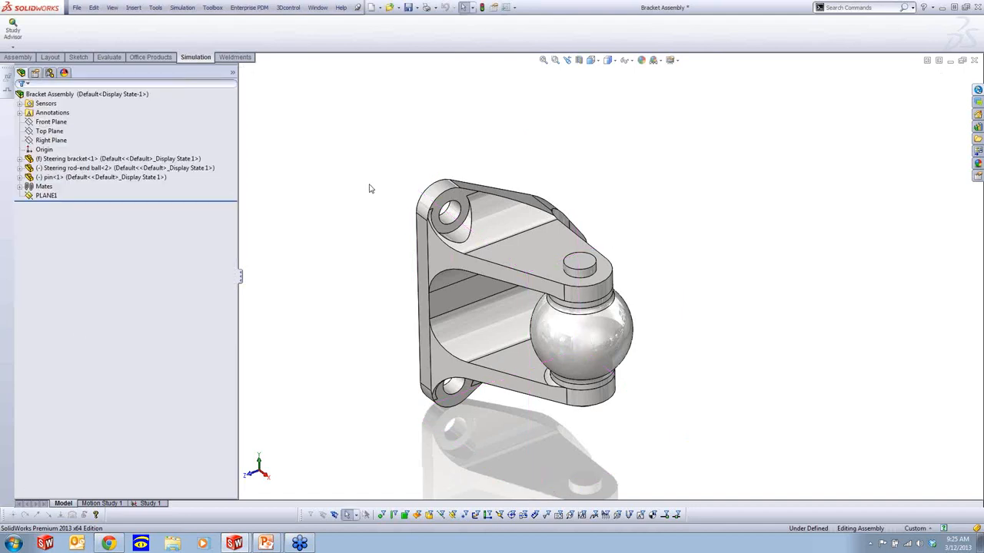
Step: Add a second Simulation Data sensor to the assembly that tracks displacement, using the URES: Resultant Displacement component
{"action": "right_click", "coordinate": [53, 104]}
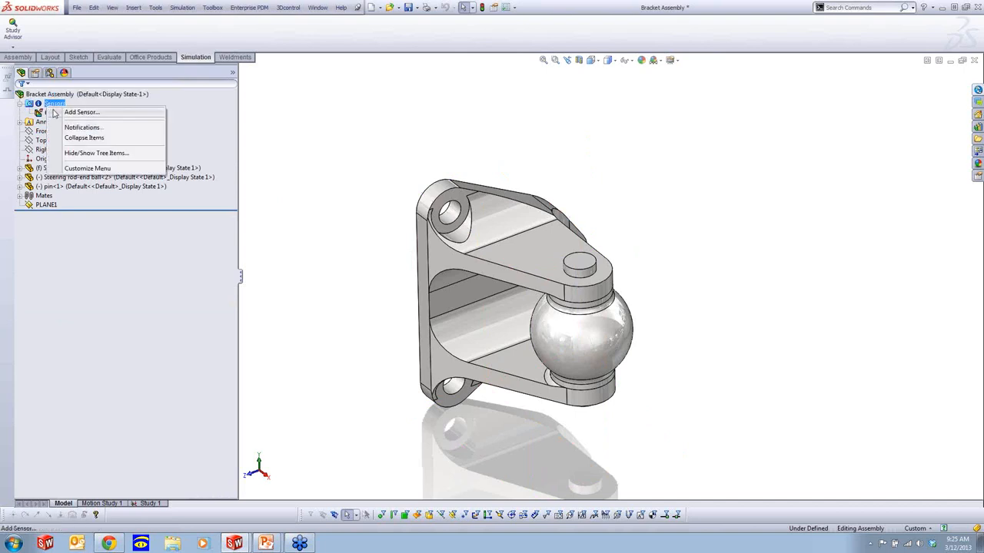
{"action": "left_click", "coordinate": [77, 112]}
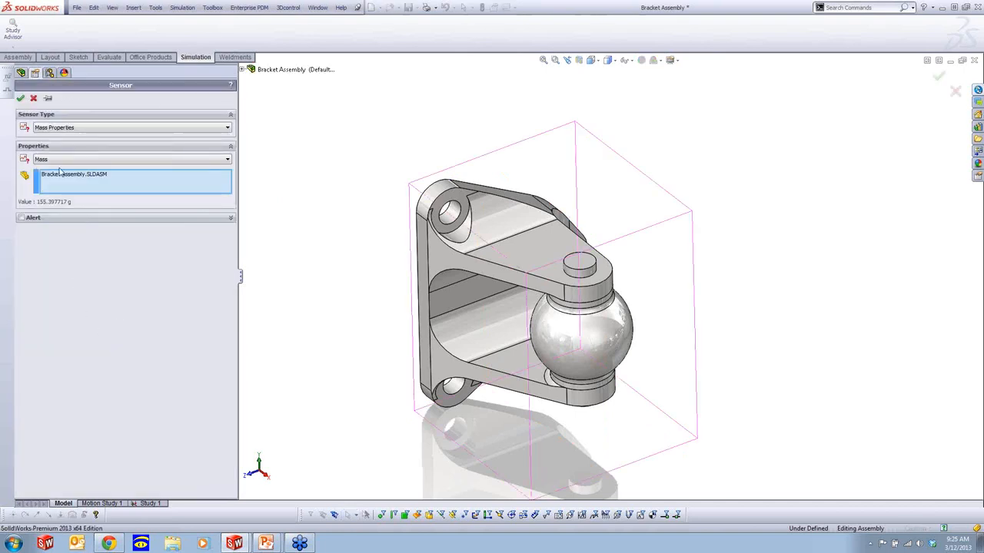
{"action": "left_click", "coordinate": [75, 128]}
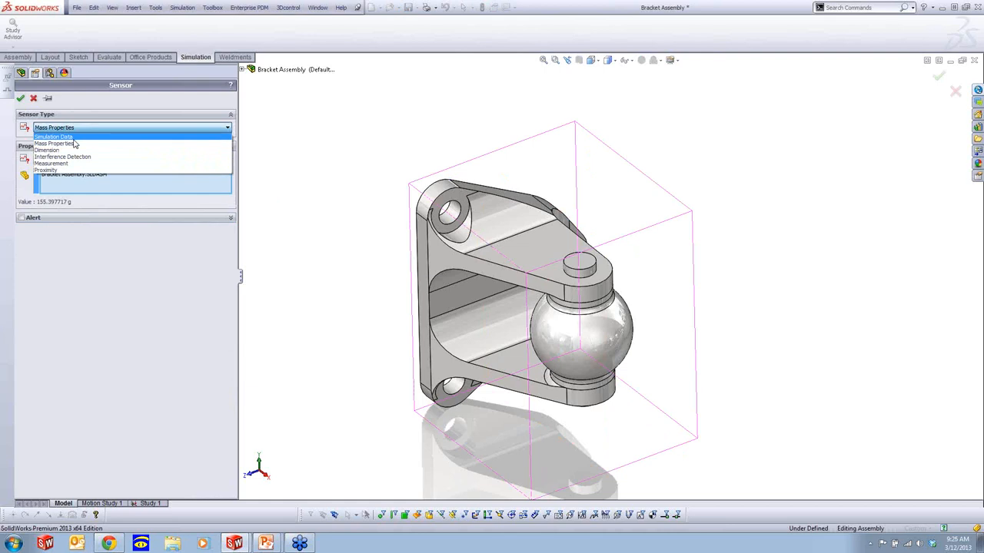
{"action": "left_click", "coordinate": [66, 137]}
{"action": "left_click", "coordinate": [84, 170]}
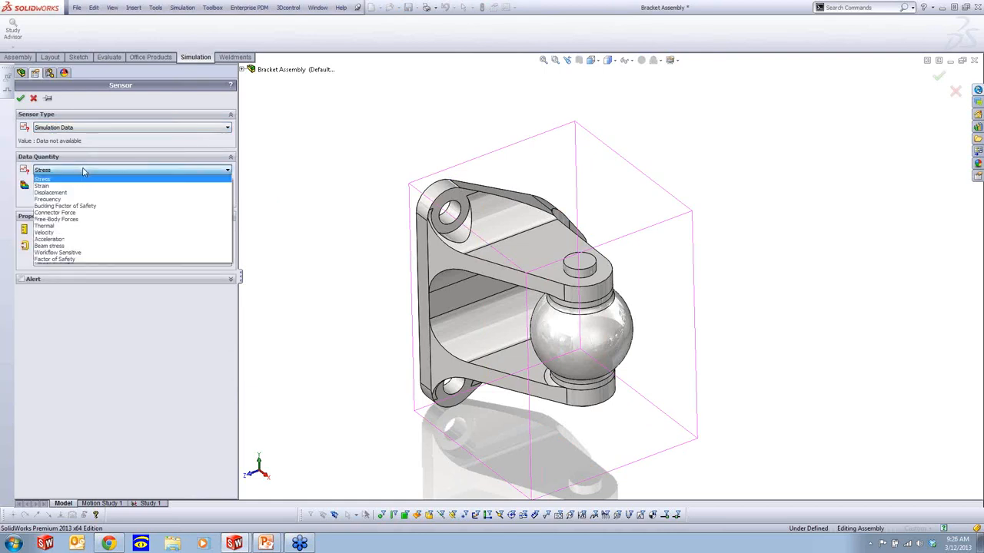
{"action": "left_click", "coordinate": [92, 192]}
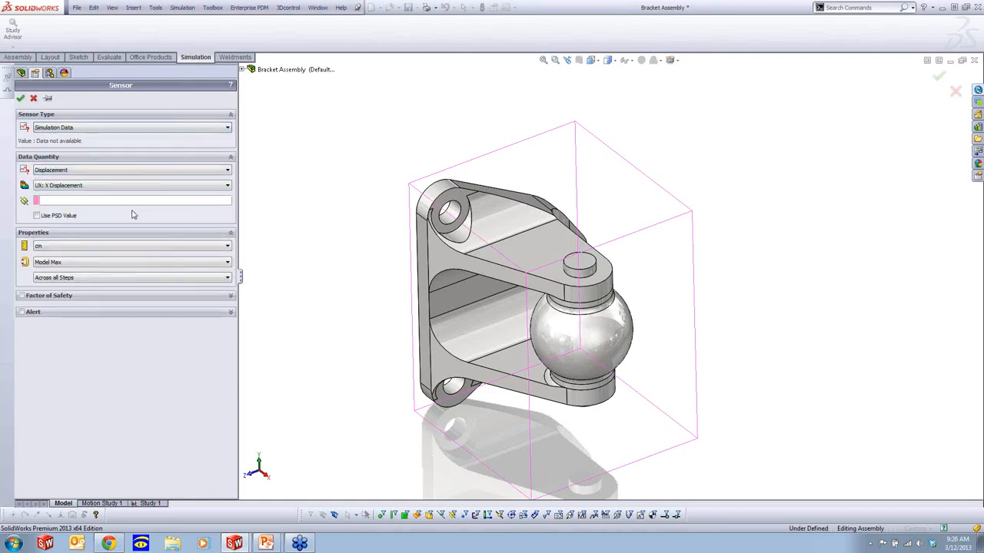
{"action": "left_click", "coordinate": [93, 186]}
{"action": "left_click", "coordinate": [88, 215]}
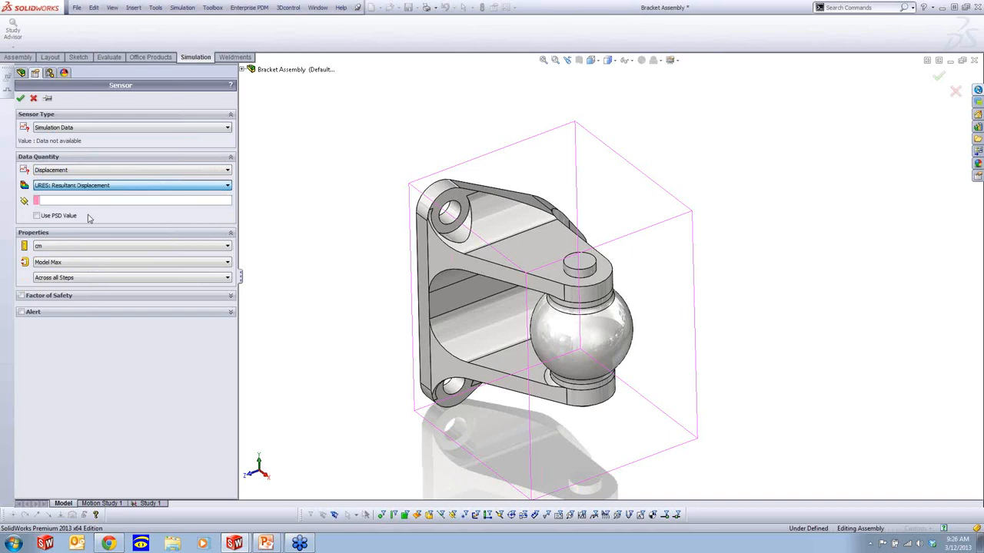
Step: Set the displacement sensor's unit to mm, enable its alert for values greater than 0.1, and finish the sensor
{"action": "left_click", "coordinate": [53, 229]}
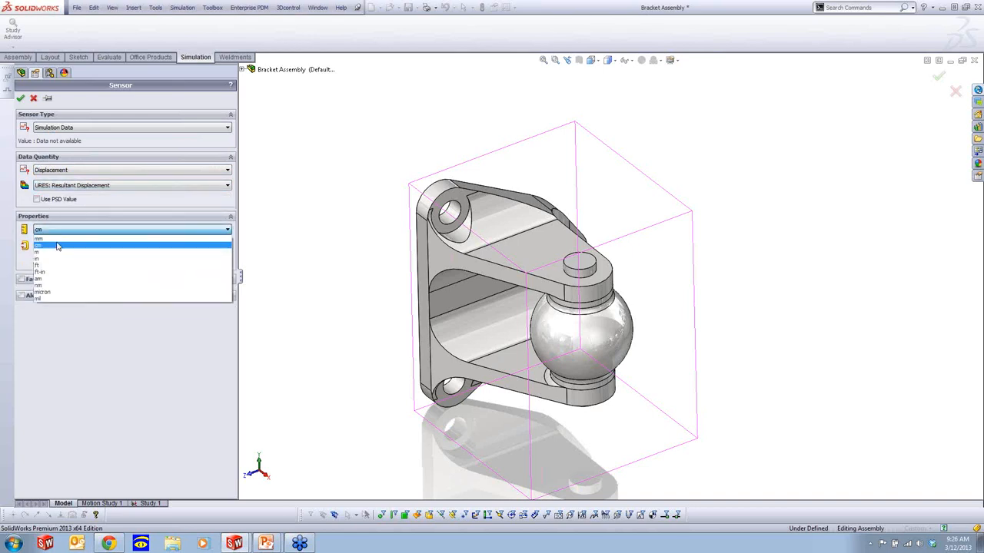
{"action": "left_click", "coordinate": [63, 240]}
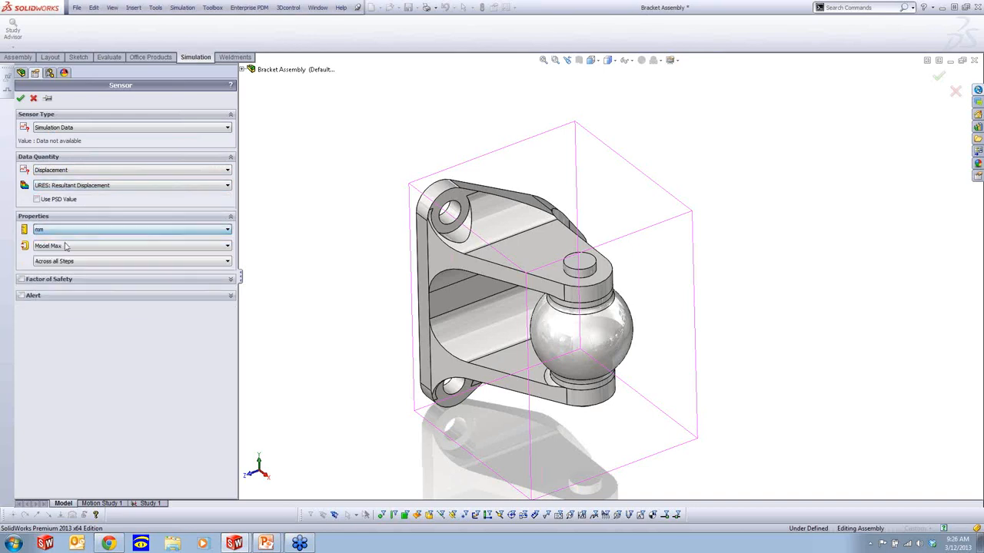
{"action": "left_click", "coordinate": [31, 295]}
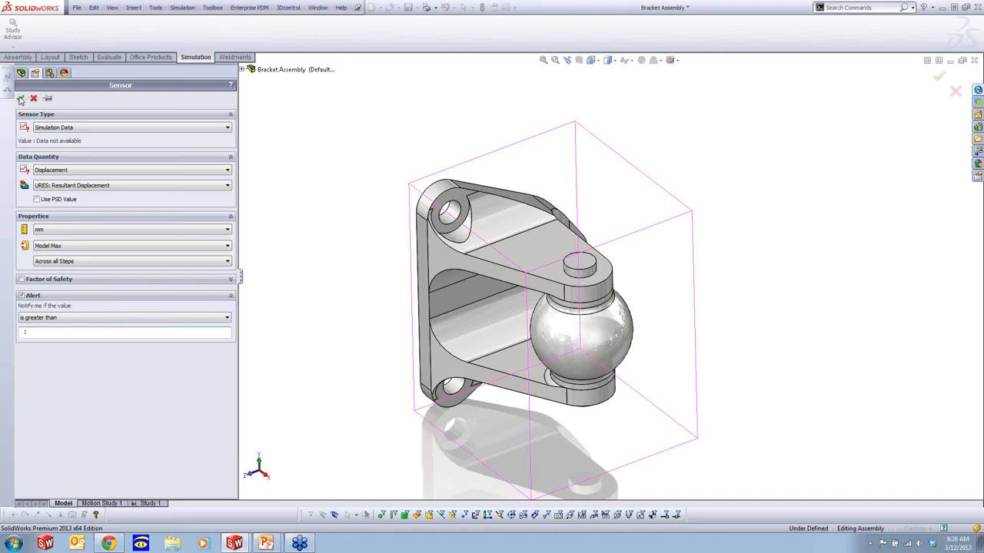
{"action": "left_click", "coordinate": [21, 100]}
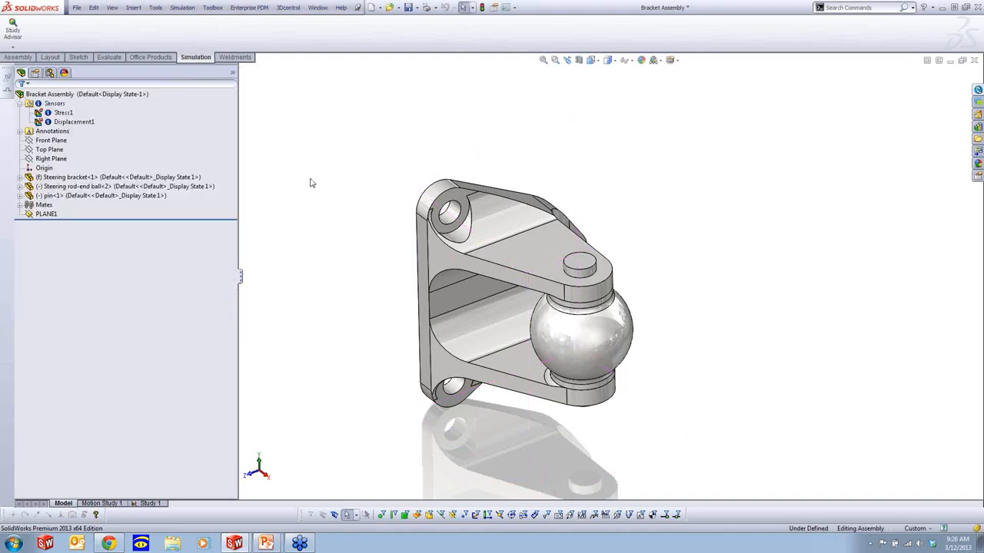
Step: Return to Study 1 and check the readings of the stress and displacement sensors
{"action": "left_click", "coordinate": [149, 504]}
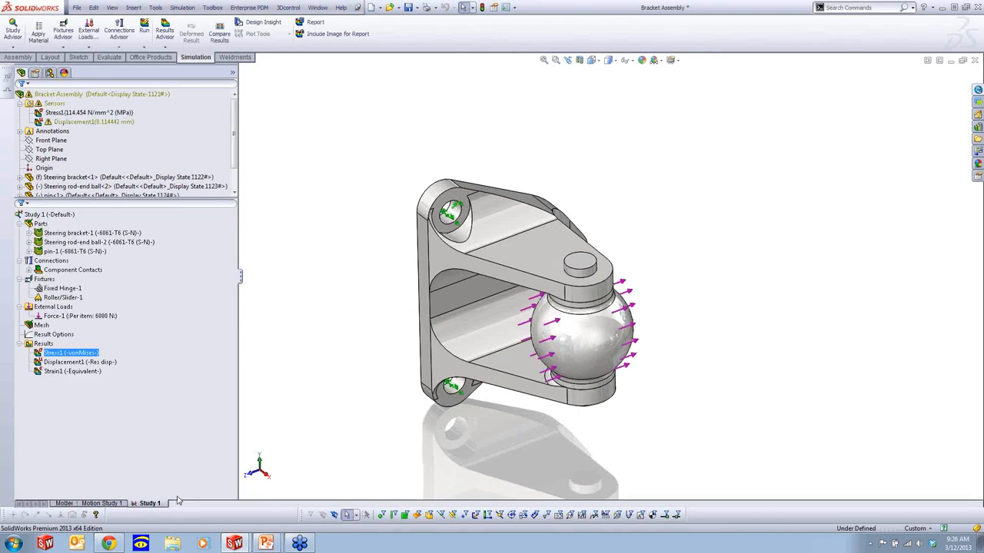
{"action": "left_click", "coordinate": [83, 253]}
{"action": "left_click", "coordinate": [70, 243]}
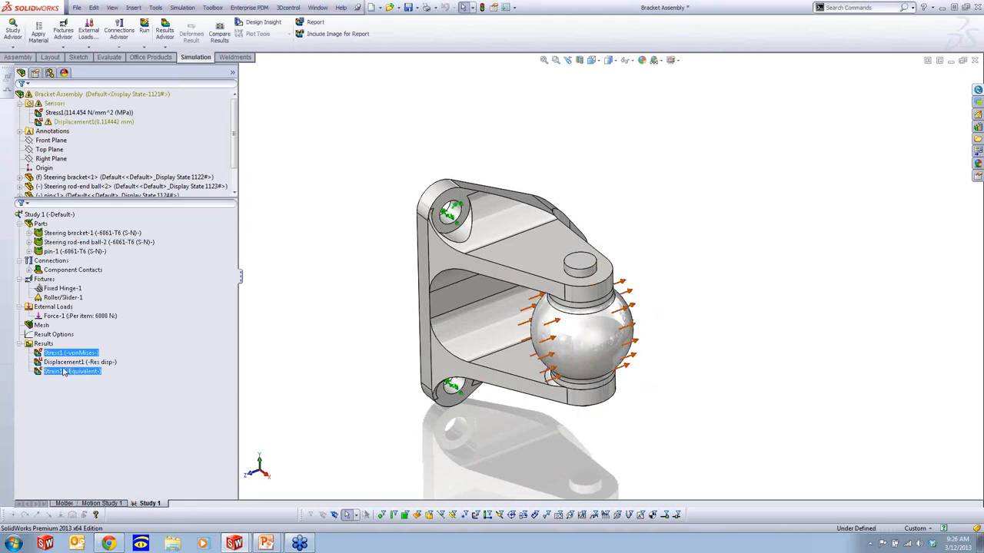
{"action": "left_click", "coordinate": [50, 215]}
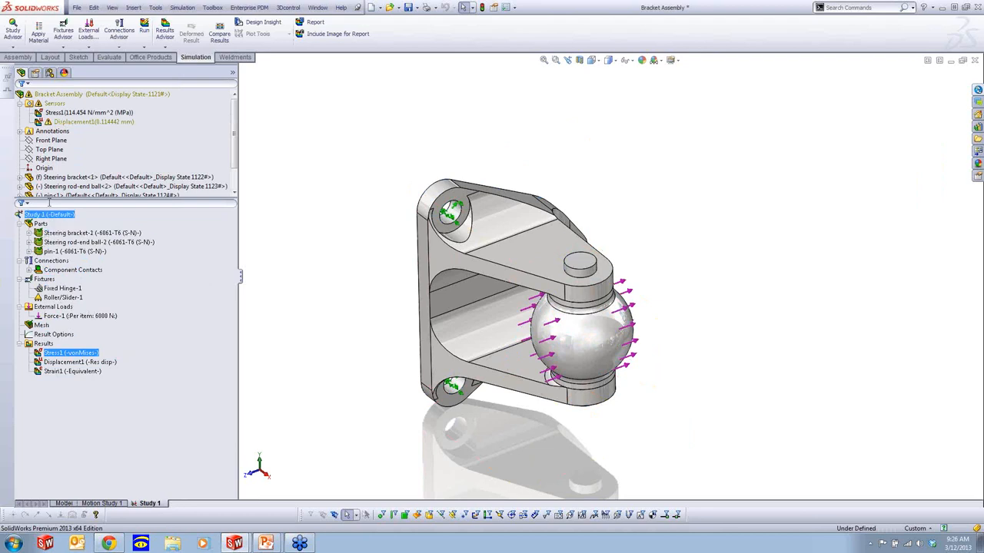
{"action": "left_click", "coordinate": [81, 113]}
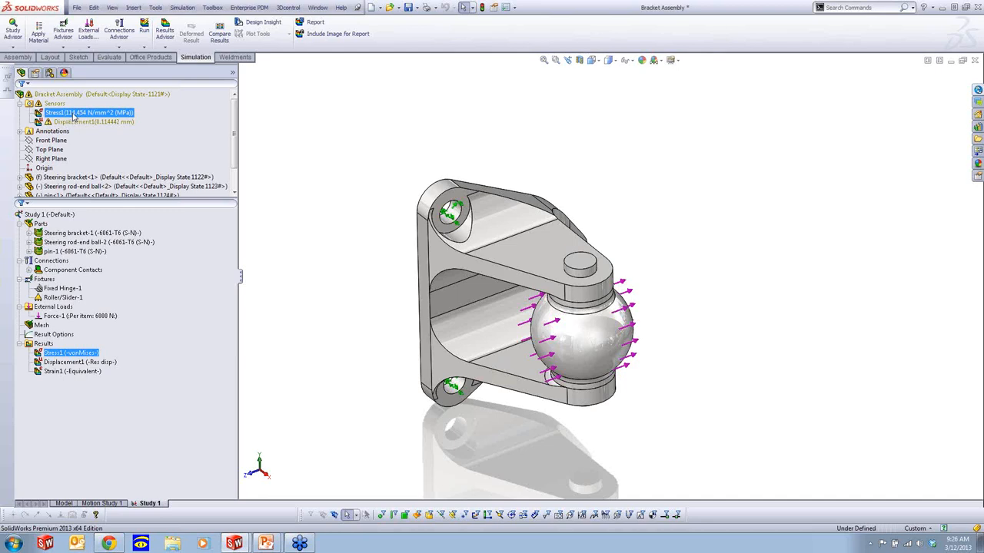
{"action": "left_click", "coordinate": [75, 122]}
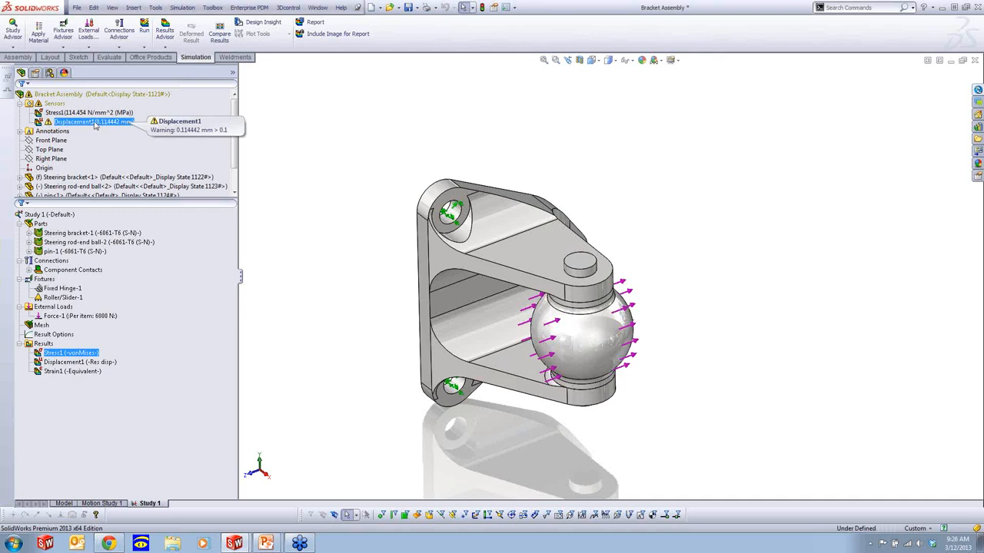
Step: Examine the resultant displacement plot of Study 1 from several angles, and show the von Mises stress plot again
{"action": "double_click", "coordinate": [77, 362]}
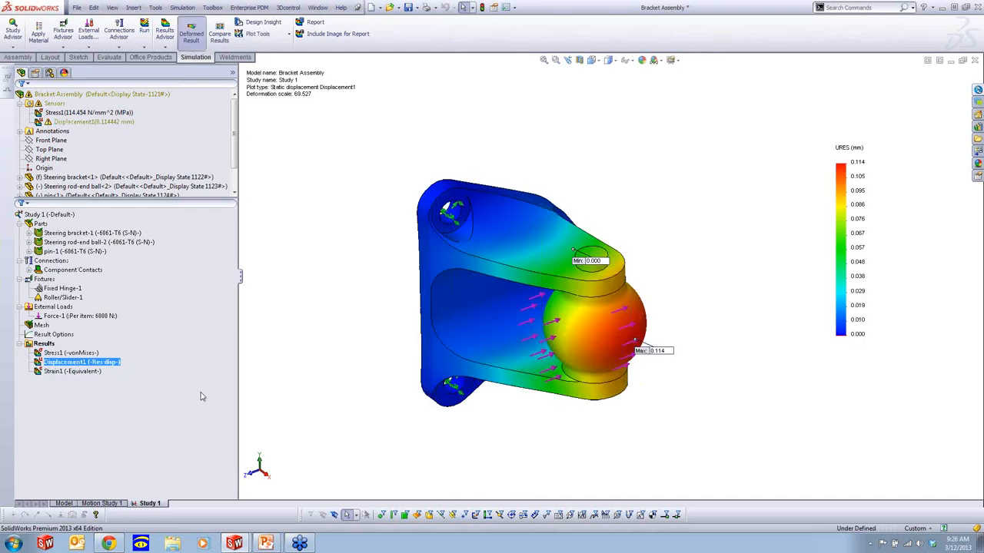
{"action": "mouse_move", "coordinate": [306, 279]}
{"action": "middle_mouse_down"}
{"action": "mouse_move", "coordinate": [305, 382]}
{"action": "mouse_move", "coordinate": [305, 262]}
{"action": "middle_mouse_up"}
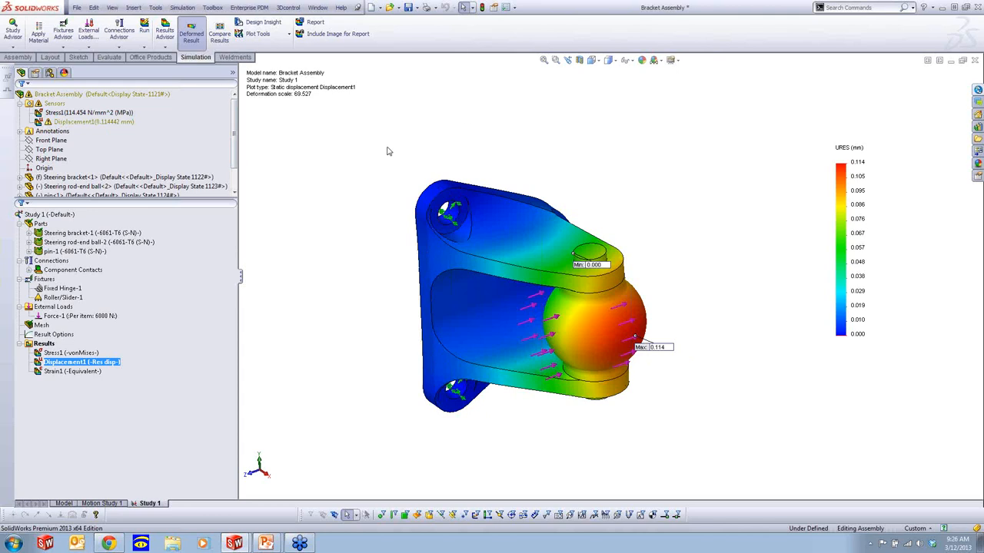
{"action": "middle_click_drag", "start_coordinate": [357, 222], "coordinate": [331, 196]}
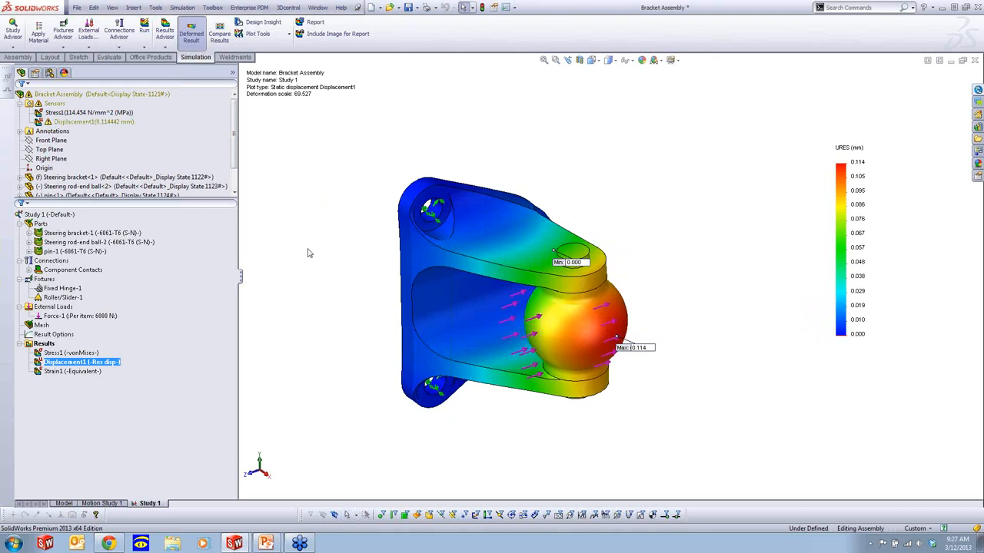
{"action": "middle_click_drag", "start_coordinate": [307, 251], "coordinate": [299, 230]}
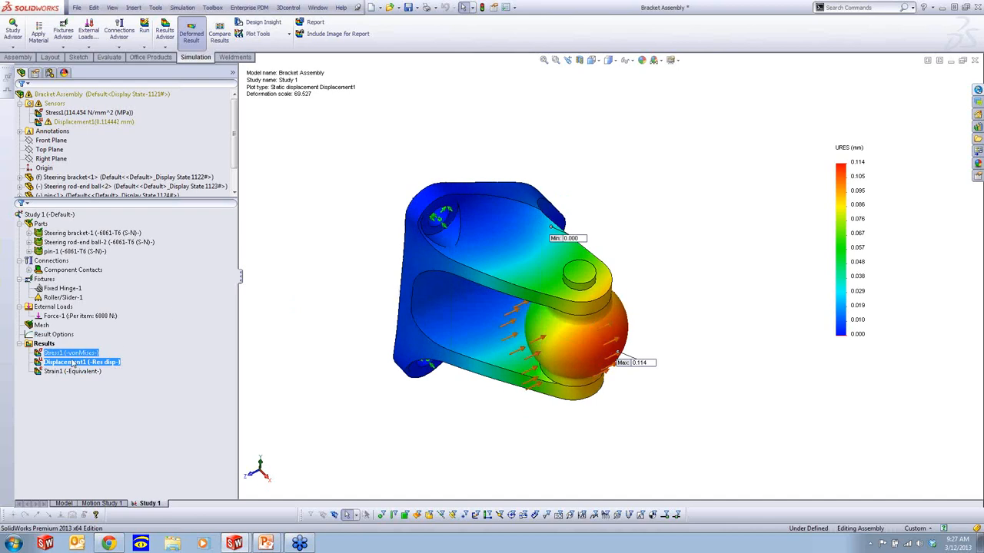
{"action": "double_click", "coordinate": [69, 354]}
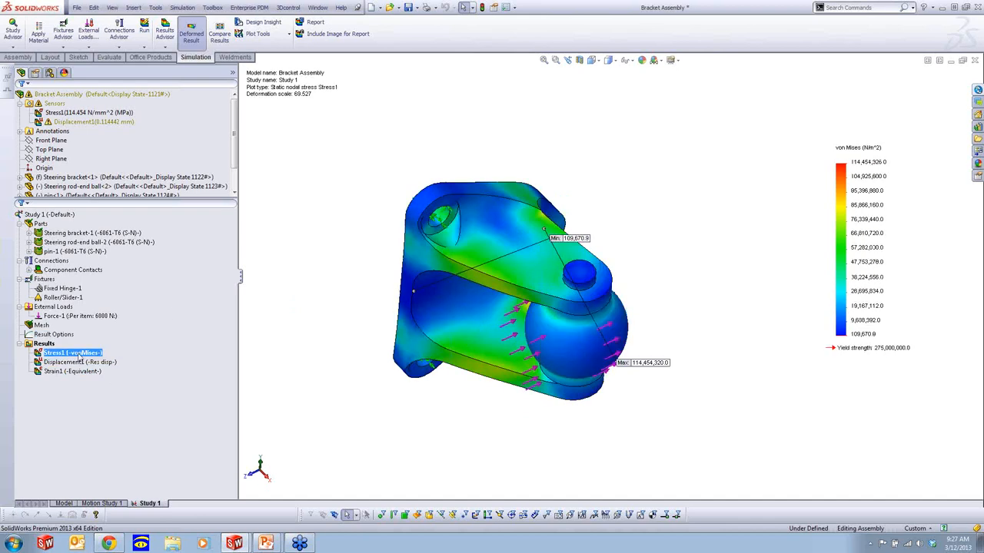
Step: Define a factor of safety plot for all bodies in Study 1 with the Automatic failure criterion
{"action": "right_click", "coordinate": [44, 344]}
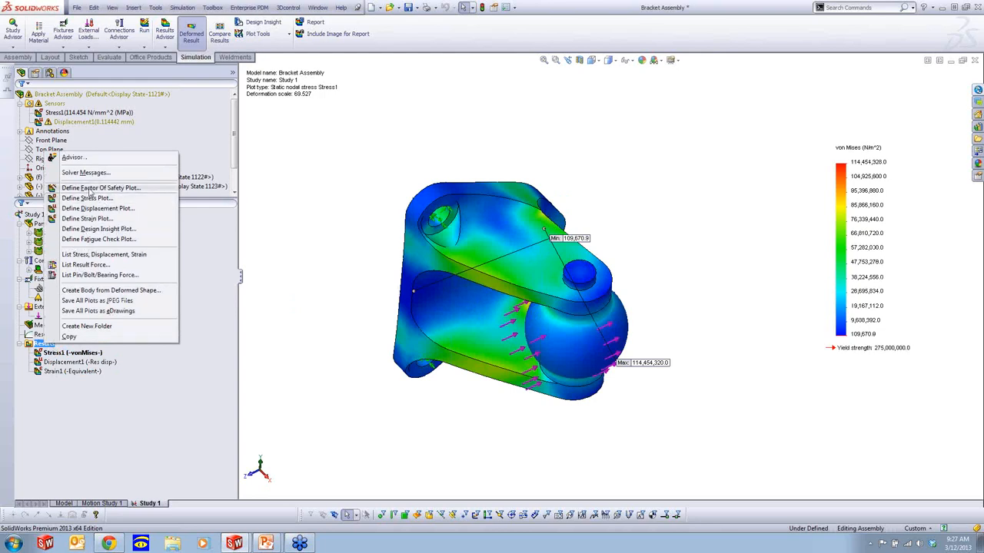
{"action": "left_click", "coordinate": [93, 188]}
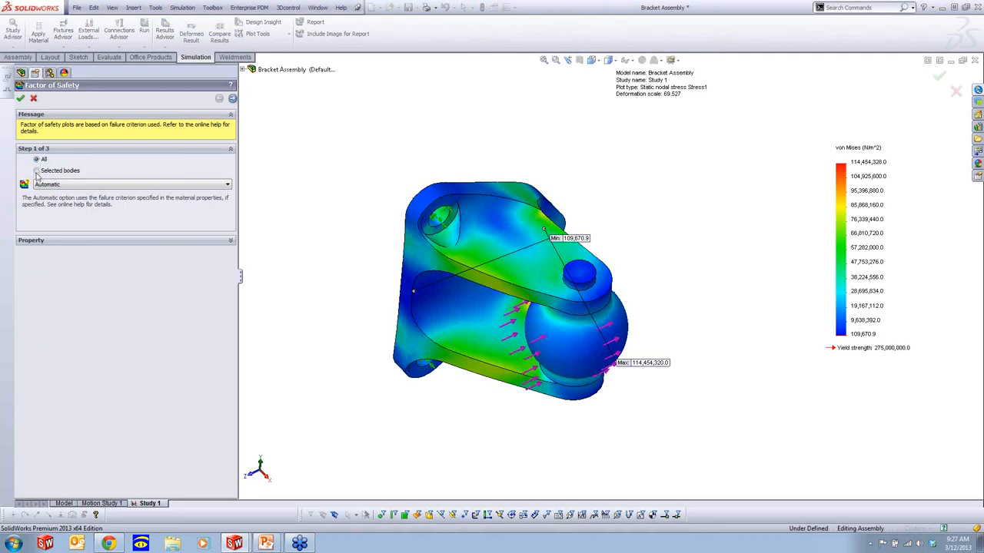
{"action": "left_click", "coordinate": [21, 99]}
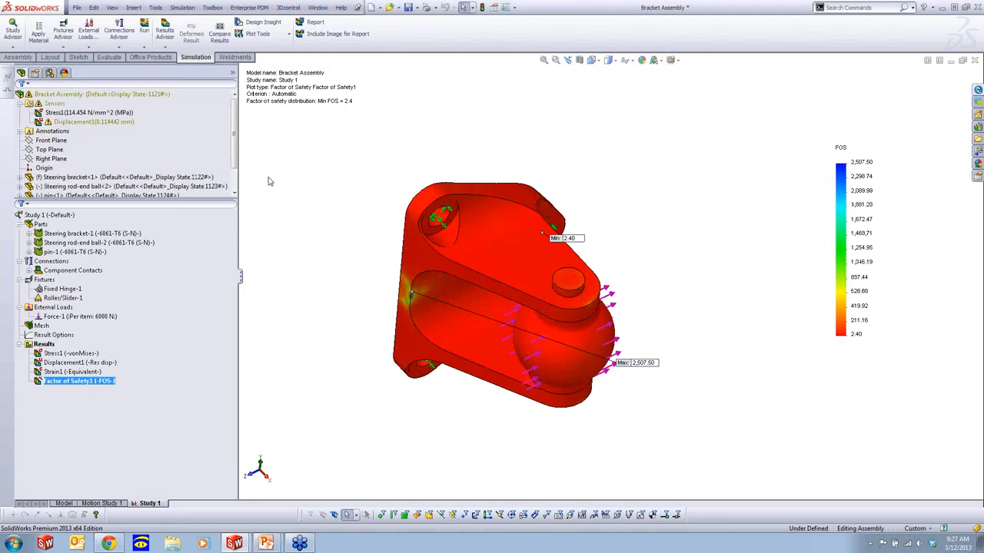
Step: Move the minimum and maximum labels of the factor of safety plot clear of the bracket
{"action": "middle_click_drag", "start_coordinate": [326, 236], "coordinate": [314, 184]}
{"action": "left_click_drag", "start_coordinate": [627, 346], "coordinate": [344, 346]}
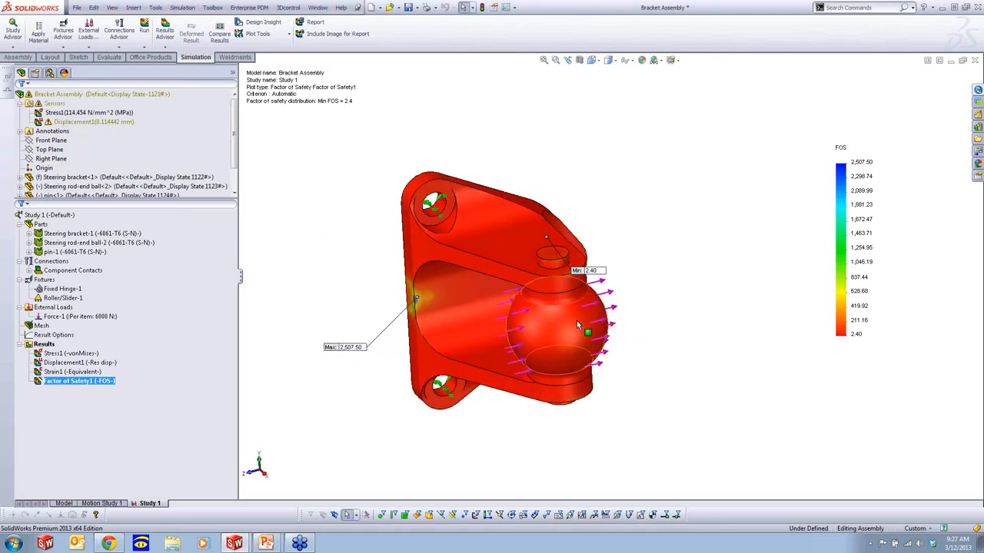
{"action": "left_click_drag", "start_coordinate": [581, 277], "coordinate": [637, 152]}
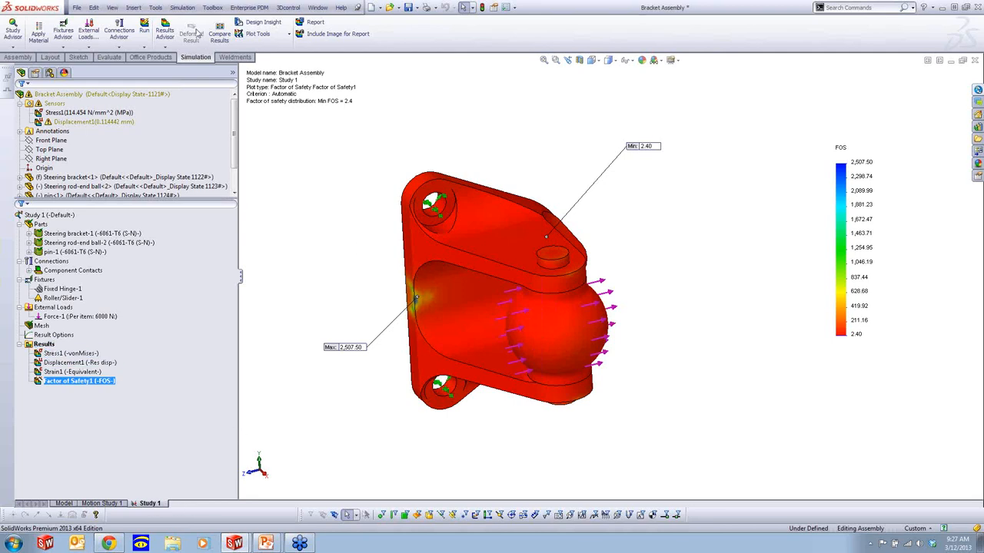
Step: Create a new fatigue study named Study 2 with constant amplitude loading
{"action": "left_click", "coordinate": [182, 8]}
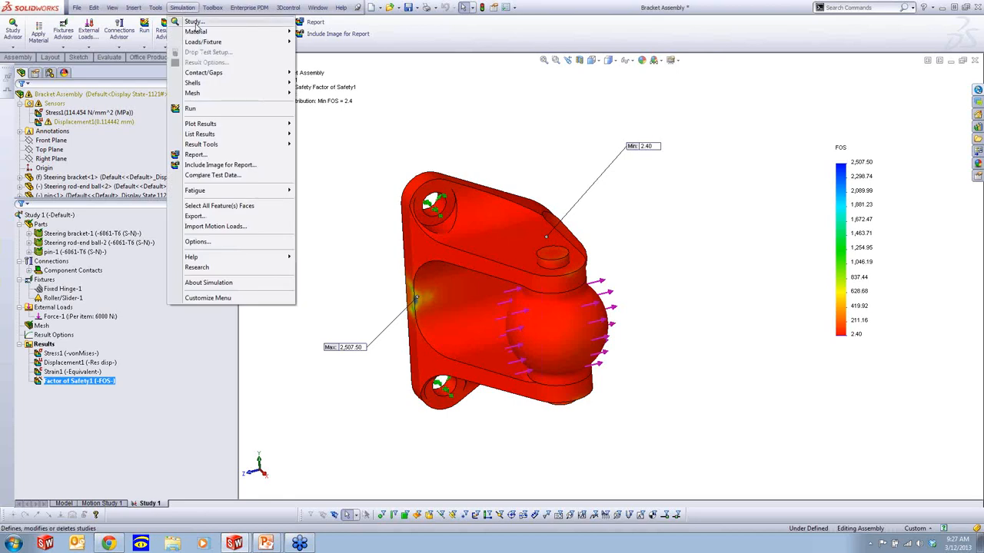
{"action": "left_click", "coordinate": [194, 22]}
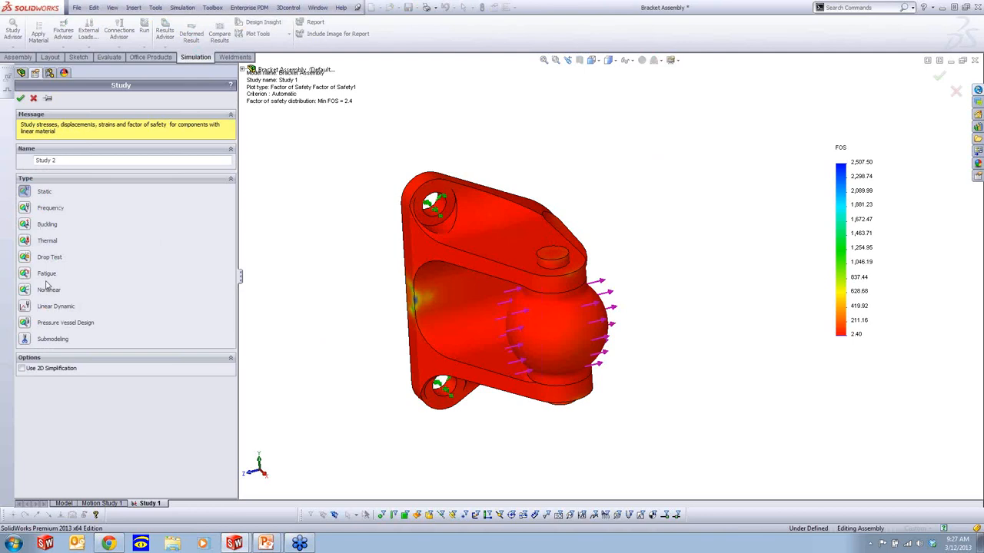
{"action": "left_click", "coordinate": [24, 274]}
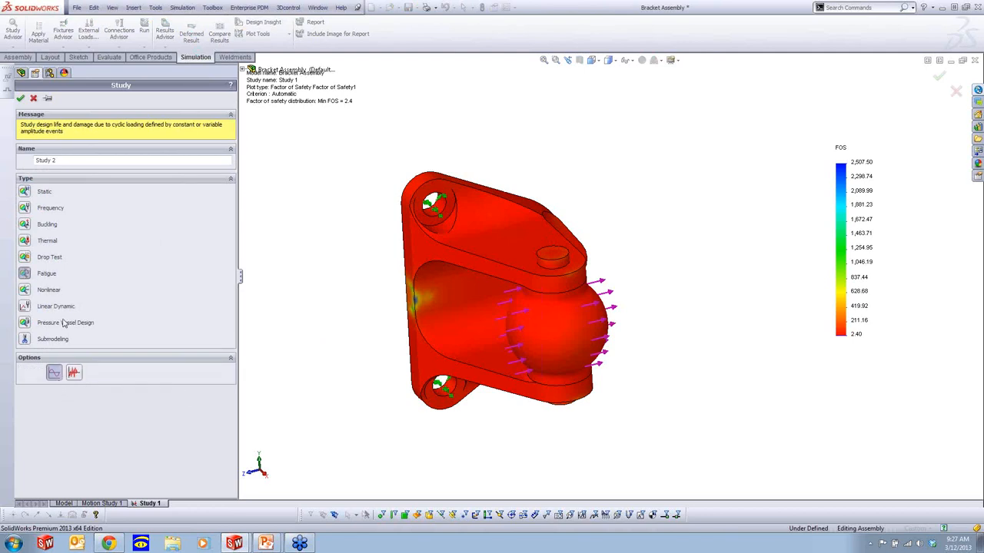
{"action": "left_click", "coordinate": [20, 97]}
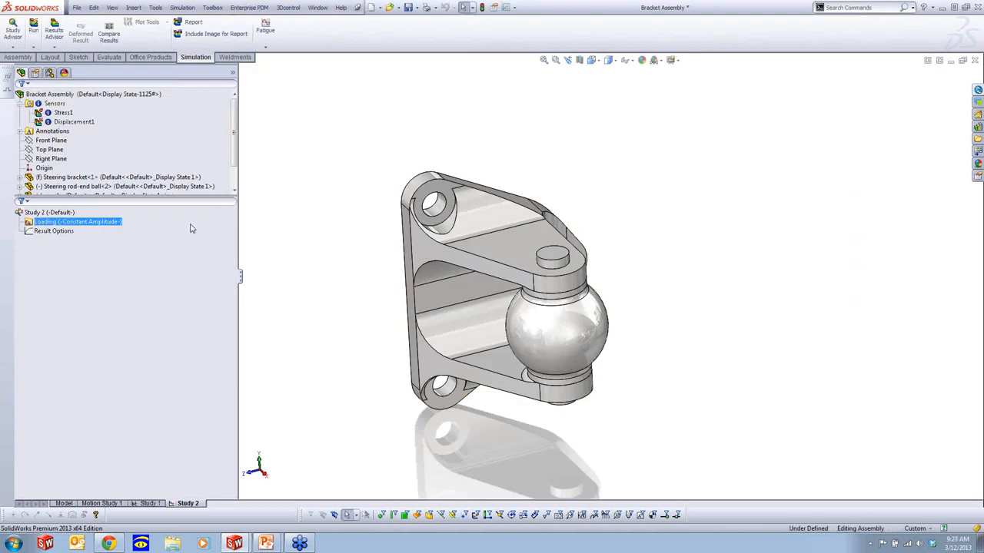
Step: Add a fully reversed (LR=-1) loading event of 1000000 cycles to the fatigue study, based on Study 1 at scale 1
{"action": "right_click", "coordinate": [47, 222]}
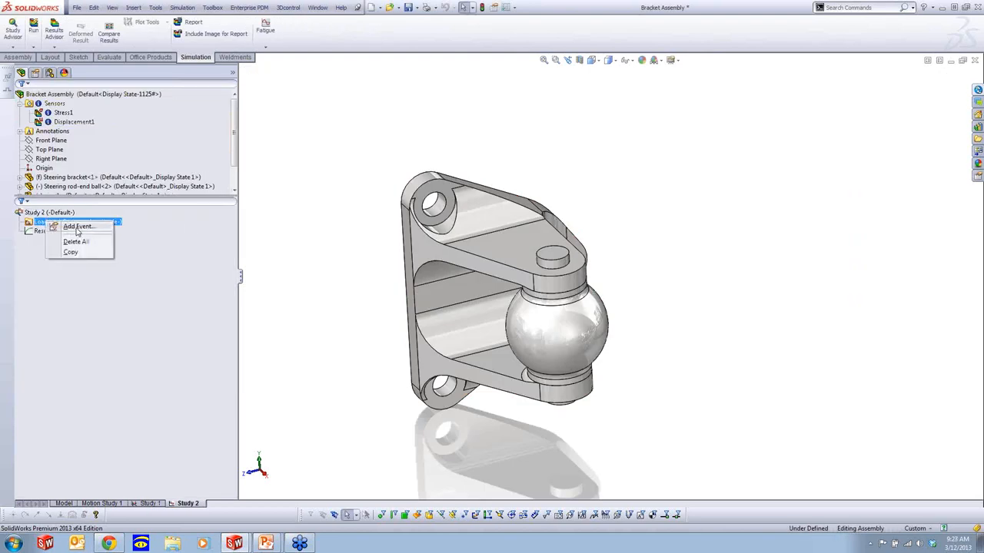
{"action": "left_click", "coordinate": [78, 228]}
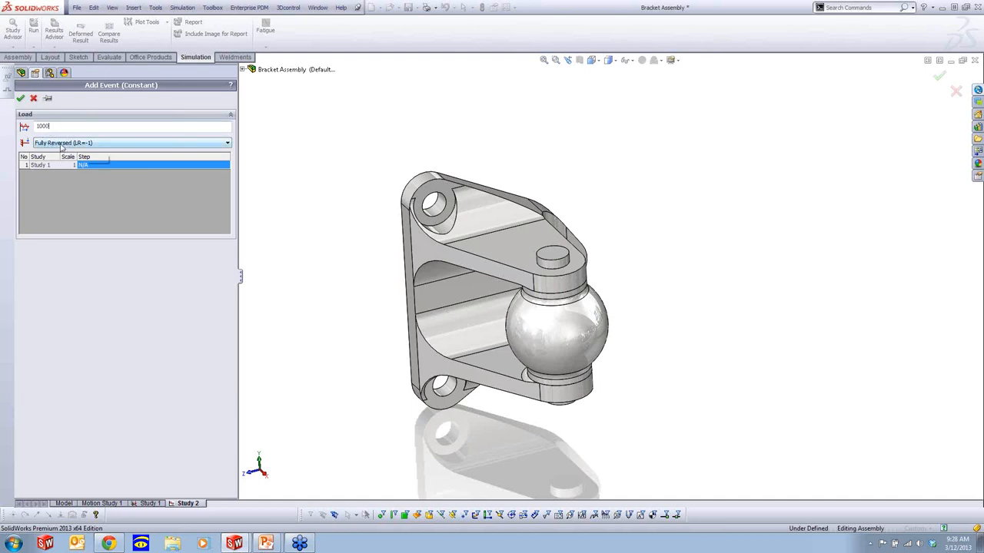
{"action": "left_click", "coordinate": [95, 143]}
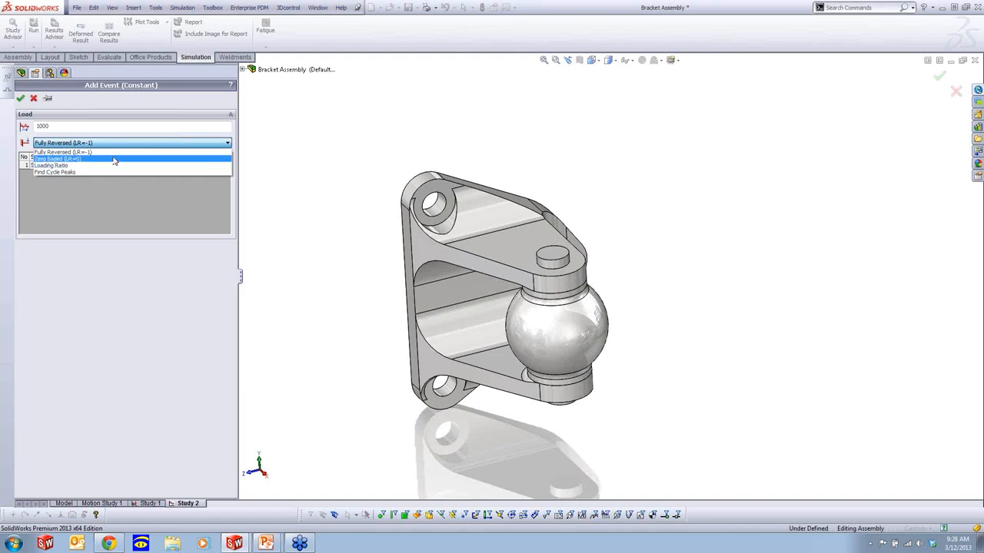
{"action": "left_click", "coordinate": [69, 126]}
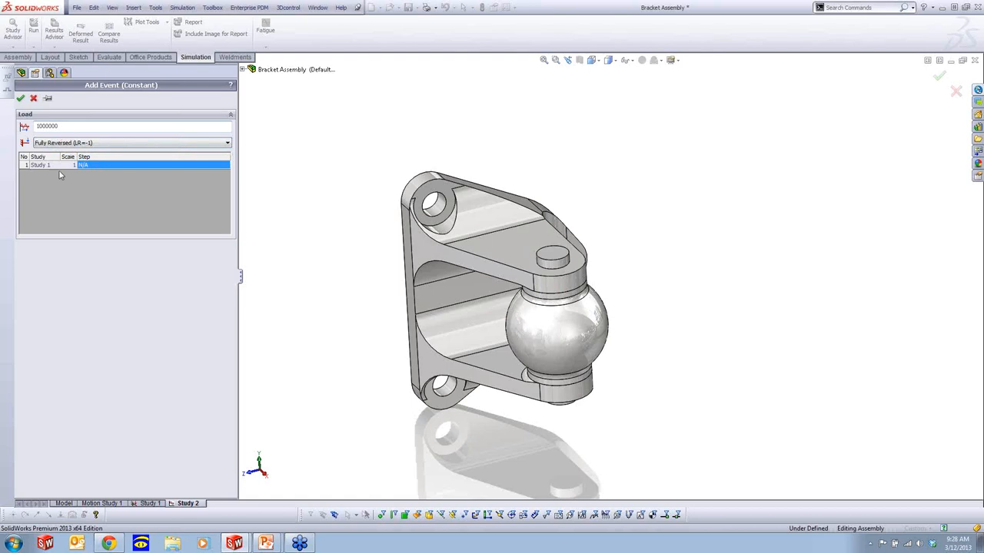
{"action": "left_click", "coordinate": [20, 97]}
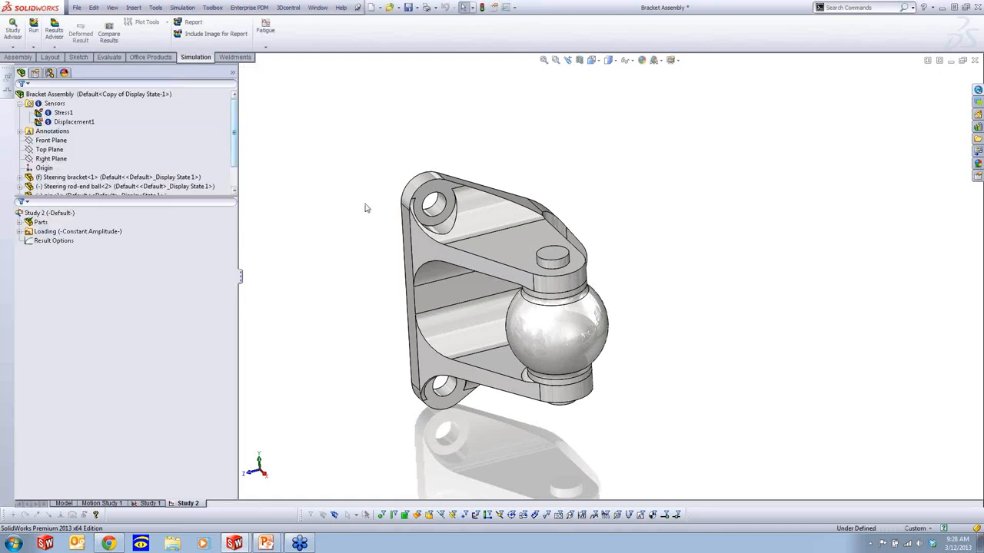
Step: Examine the fatigue S-N curve data points of the steering bracket's 6061-T6 (S-N) material in Study 2
{"action": "left_click", "coordinate": [19, 222]}
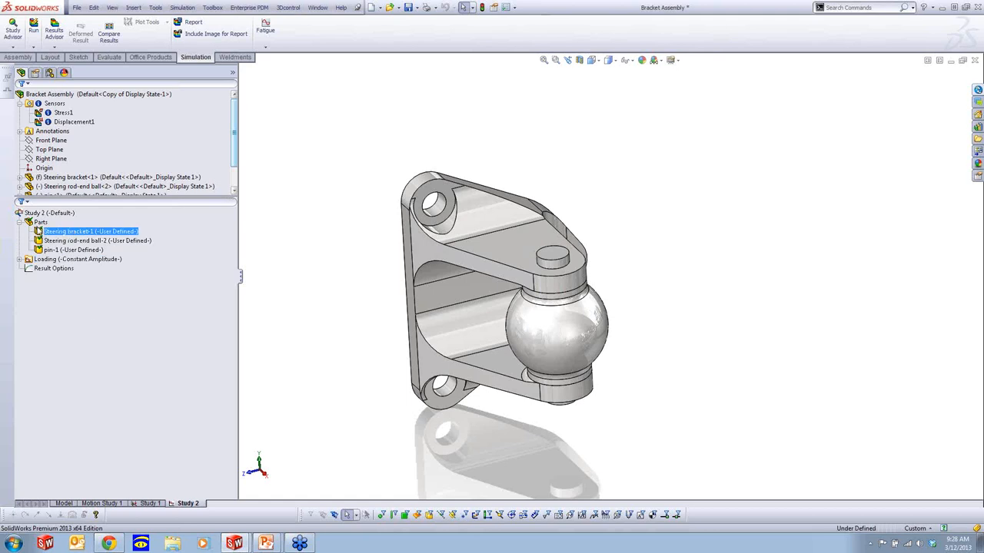
{"action": "left_click", "coordinate": [67, 232]}
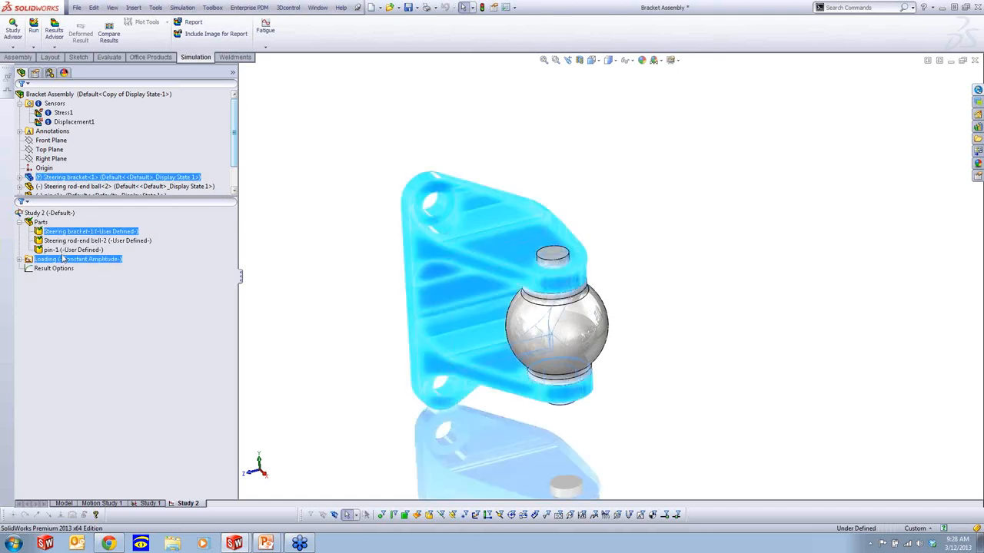
{"action": "right_click", "coordinate": [68, 233]}
{"action": "left_click", "coordinate": [107, 240]}
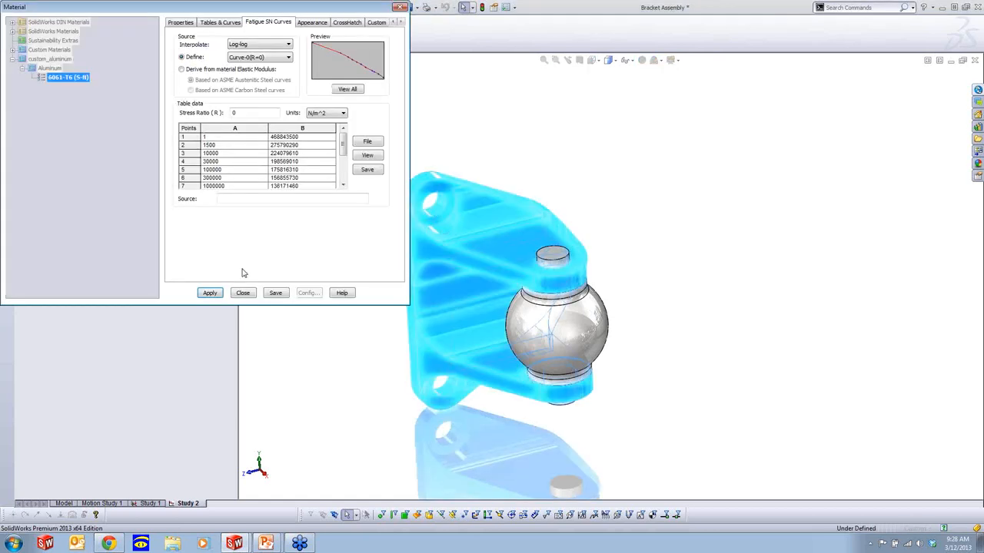
{"action": "left_click_drag", "start_coordinate": [157, 7], "coordinate": [192, 67]}
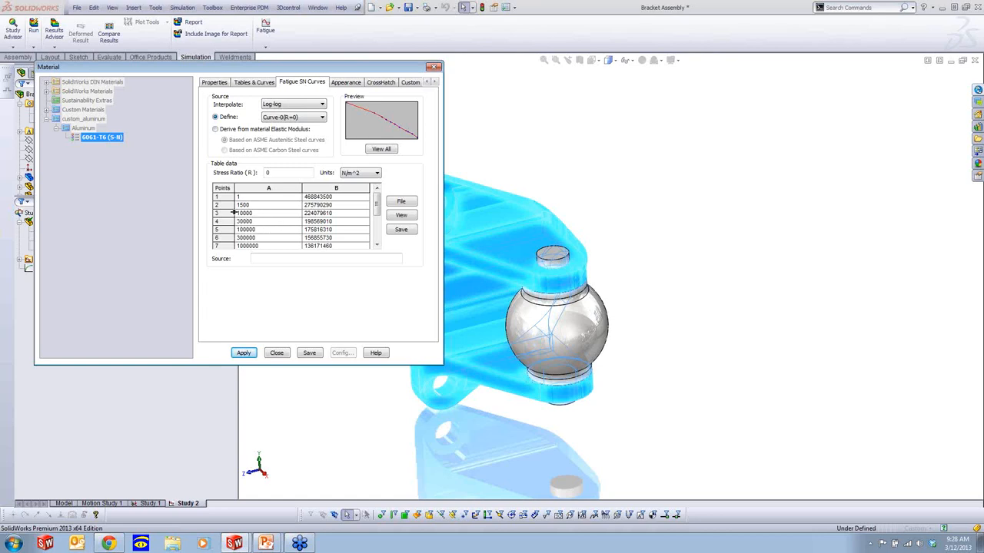
{"action": "left_click", "coordinate": [377, 246]}
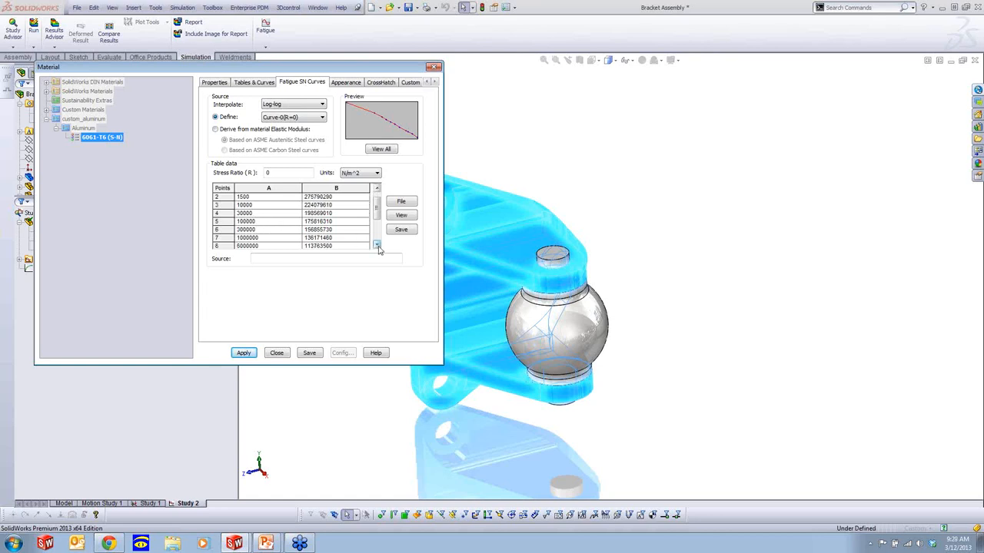
{"action": "left_click", "coordinate": [377, 246]}
{"action": "left_click", "coordinate": [377, 245]}
{"action": "left_click", "coordinate": [378, 246]}
{"action": "left_click", "coordinate": [378, 246]}
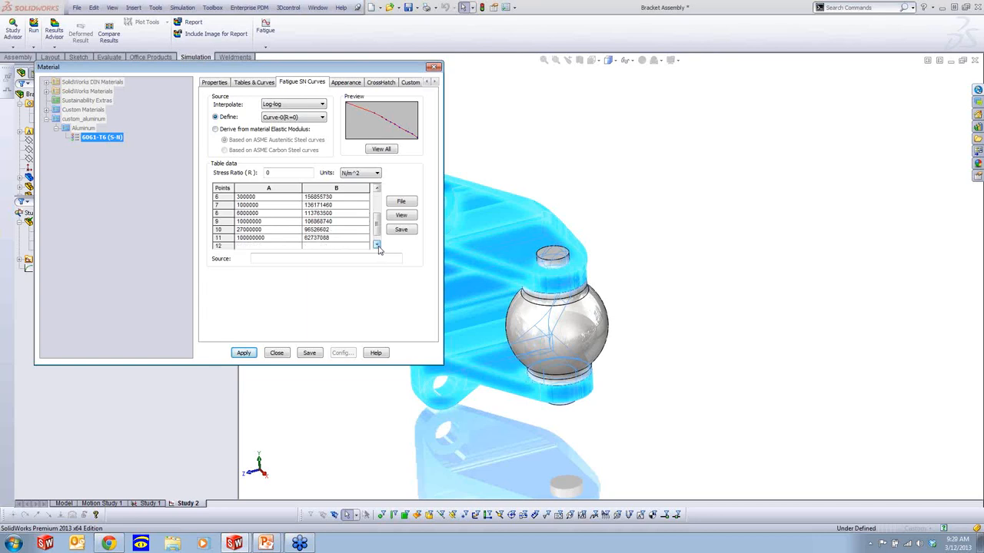
{"action": "left_click", "coordinate": [378, 246]}
{"action": "left_click_drag", "start_coordinate": [378, 231], "coordinate": [378, 206]}
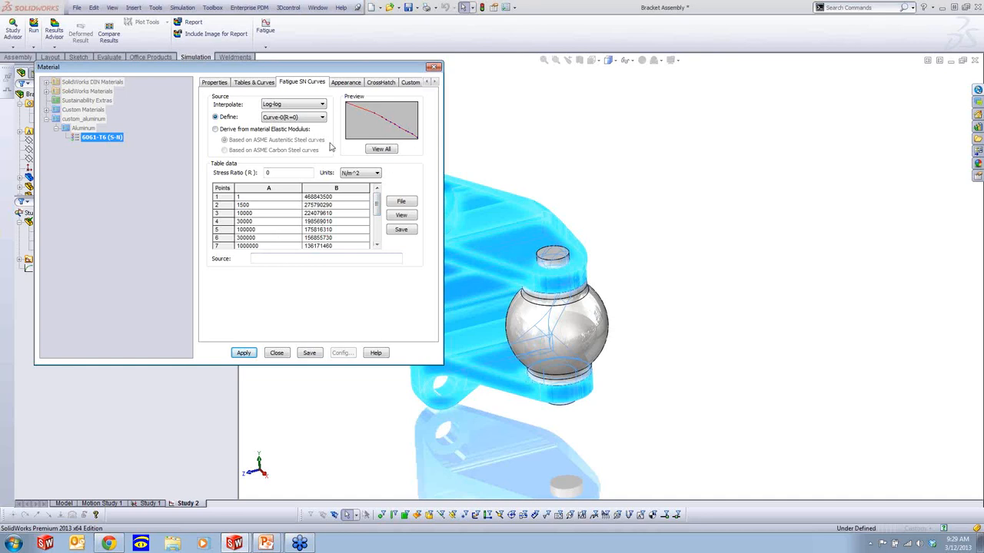
{"action": "left_click", "coordinate": [277, 353]}
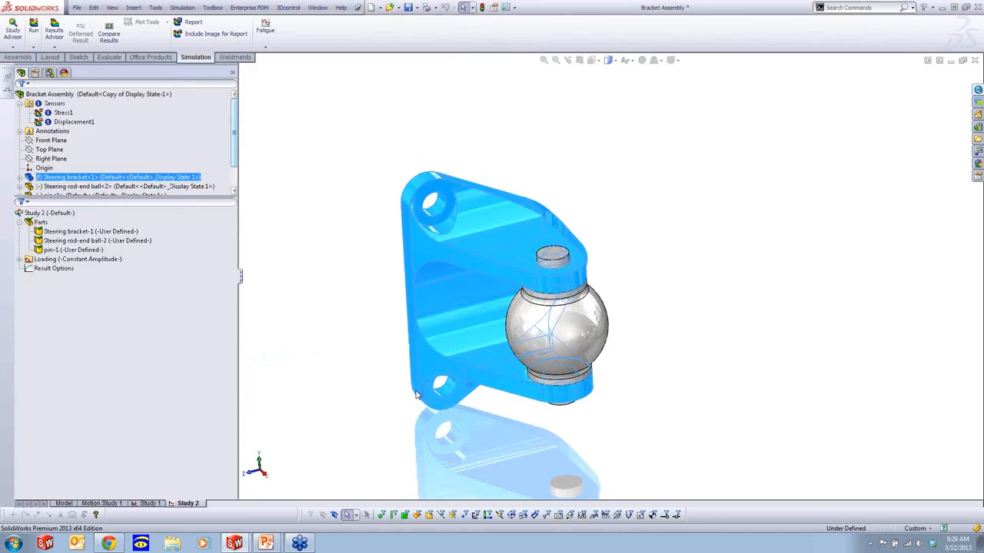
Step: Run the fatigue study Study 2 and display its life plot
{"action": "right_click", "coordinate": [40, 214]}
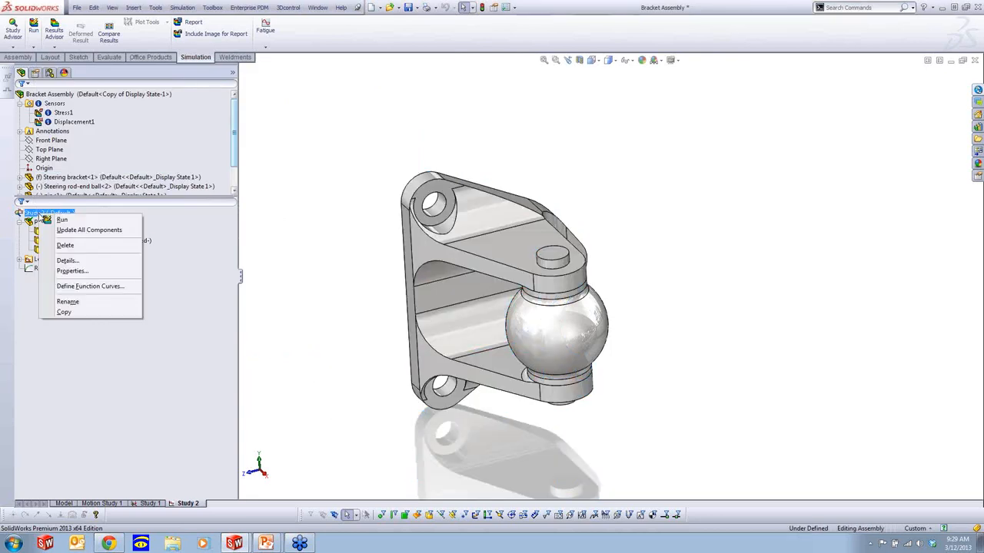
{"action": "left_click", "coordinate": [63, 225]}
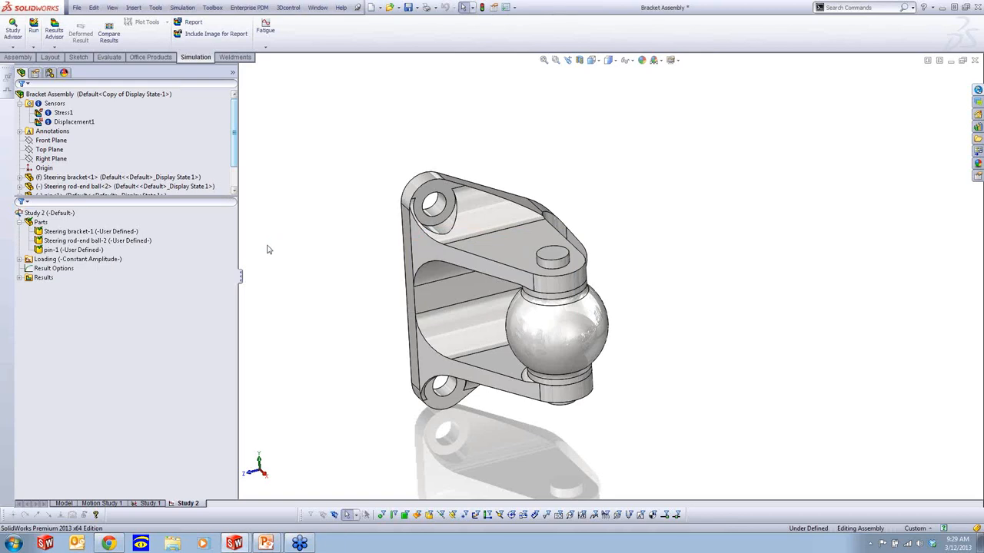
{"action": "left_click", "coordinate": [19, 278]}
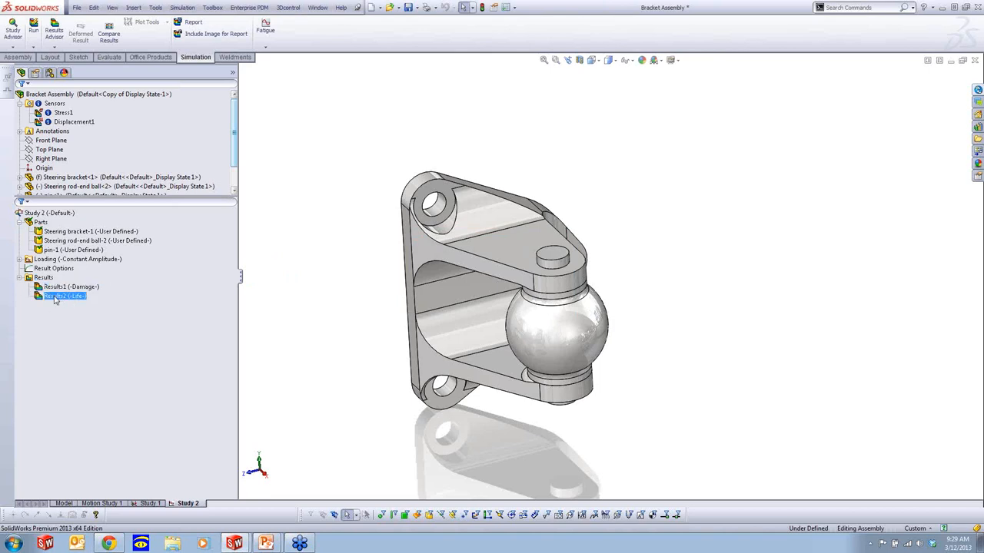
{"action": "double_click", "coordinate": [55, 297]}
Step: Move the minimum and maximum labels of the life plot away from the low-life areas of the bracket
{"action": "middle_click_drag", "start_coordinate": [377, 289], "coordinate": [336, 334]}
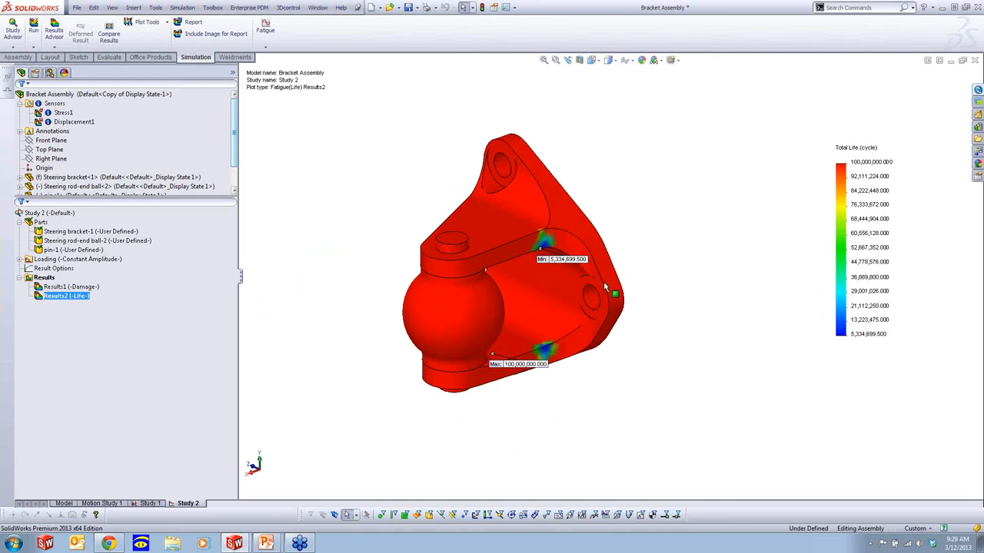
{"action": "left_click_drag", "start_coordinate": [540, 260], "coordinate": [525, 285]}
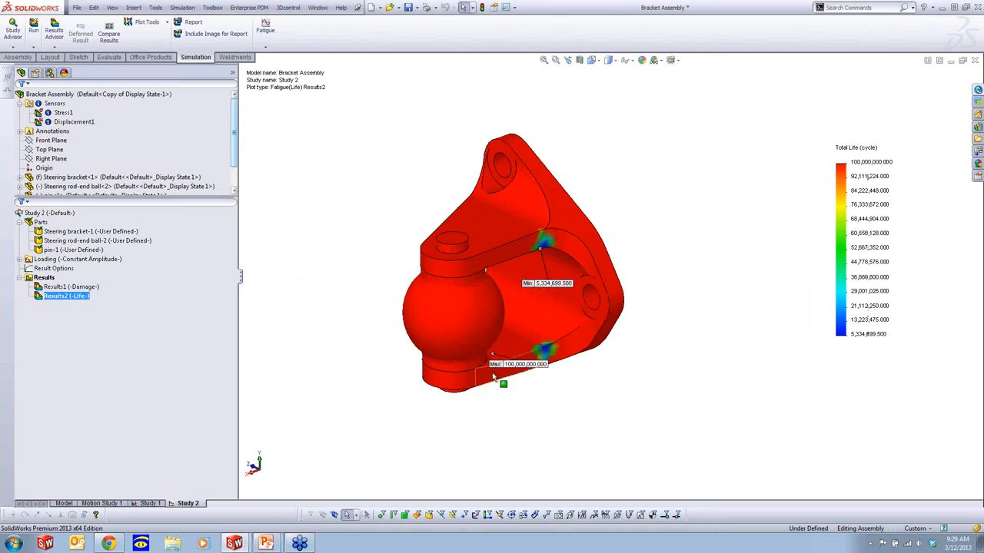
{"action": "left_click_drag", "start_coordinate": [494, 377], "coordinate": [457, 444]}
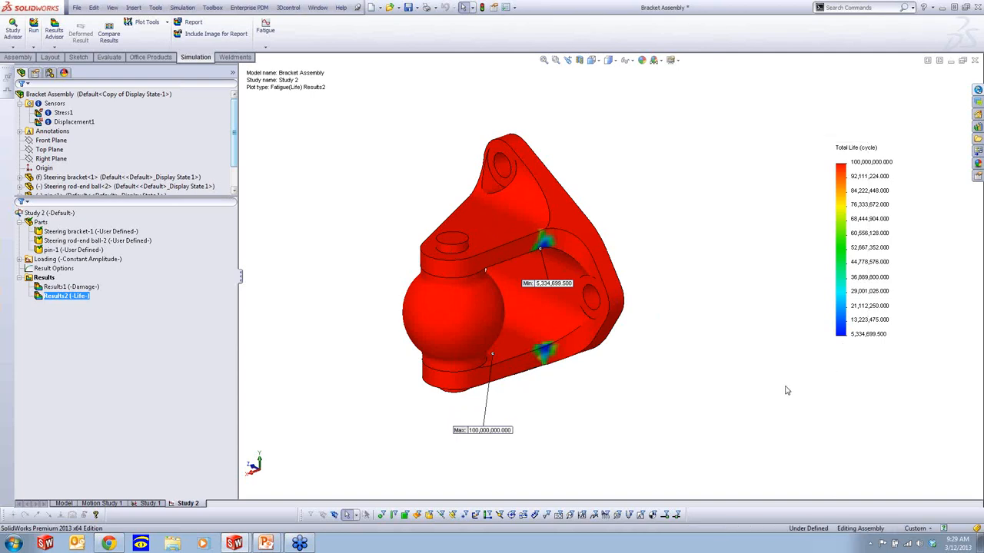
Step: Display the fatigue damage plot and move its minimum and maximum labels clear of the bracket
{"action": "right_click", "coordinate": [71, 288]}
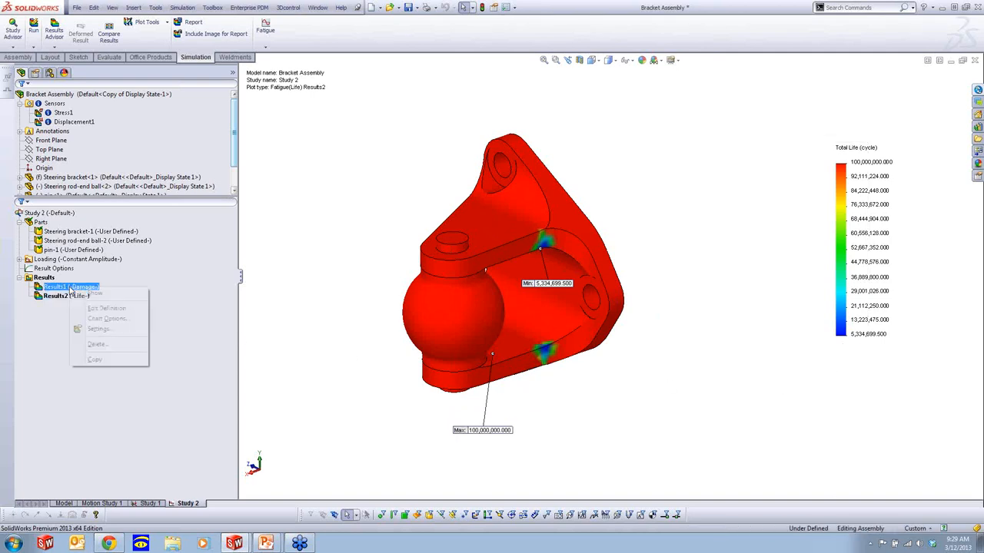
{"action": "left_click", "coordinate": [94, 293]}
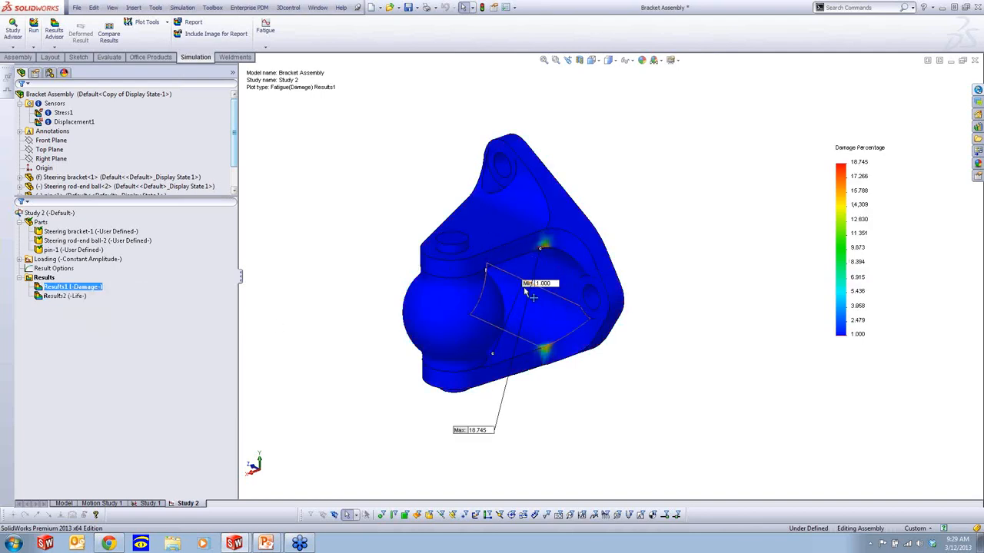
{"action": "left_click_drag", "start_coordinate": [532, 288], "coordinate": [634, 397]}
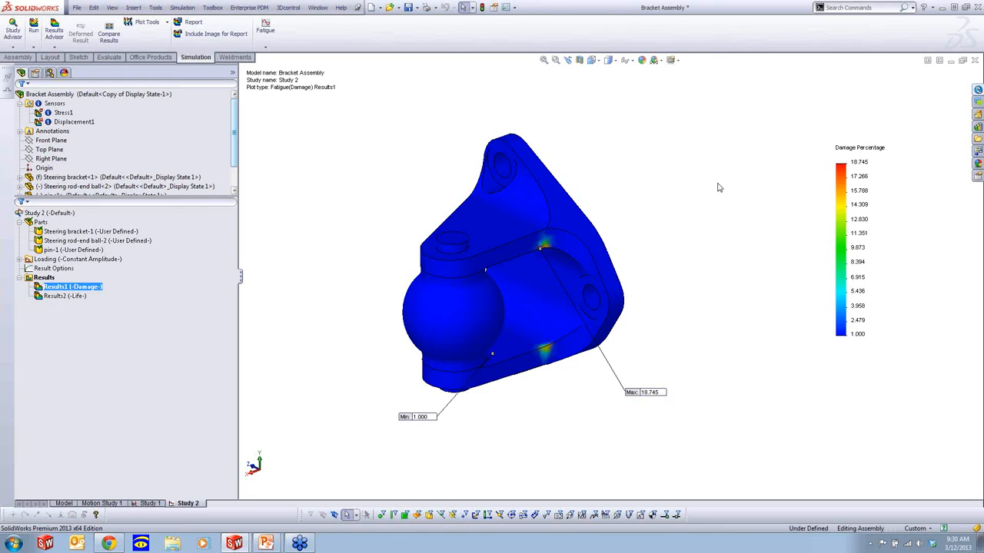
{"action": "middle_click_drag", "start_coordinate": [335, 220], "coordinate": [351, 236], "text": "ctrl"}
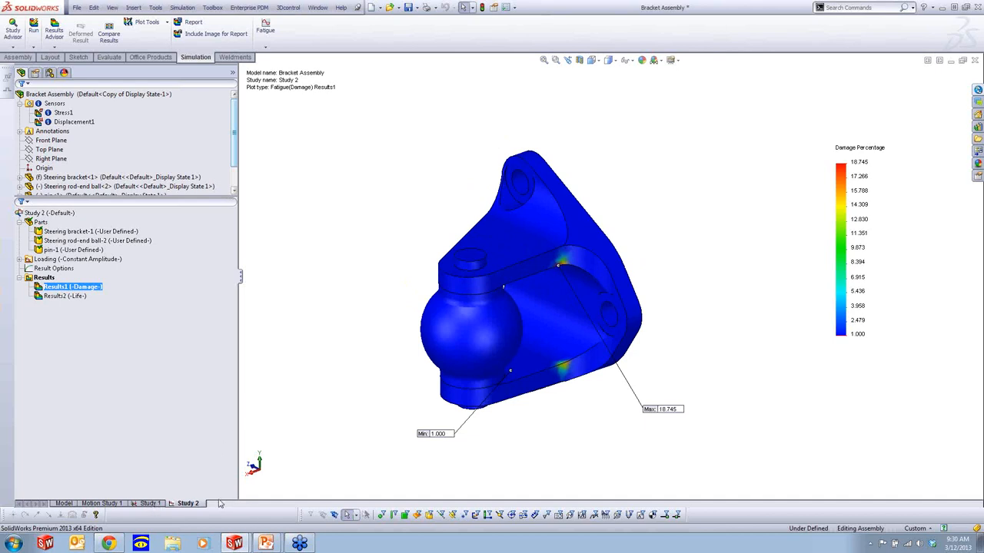
Step: Create a new frequency study named Study 3
{"action": "left_click", "coordinate": [183, 8]}
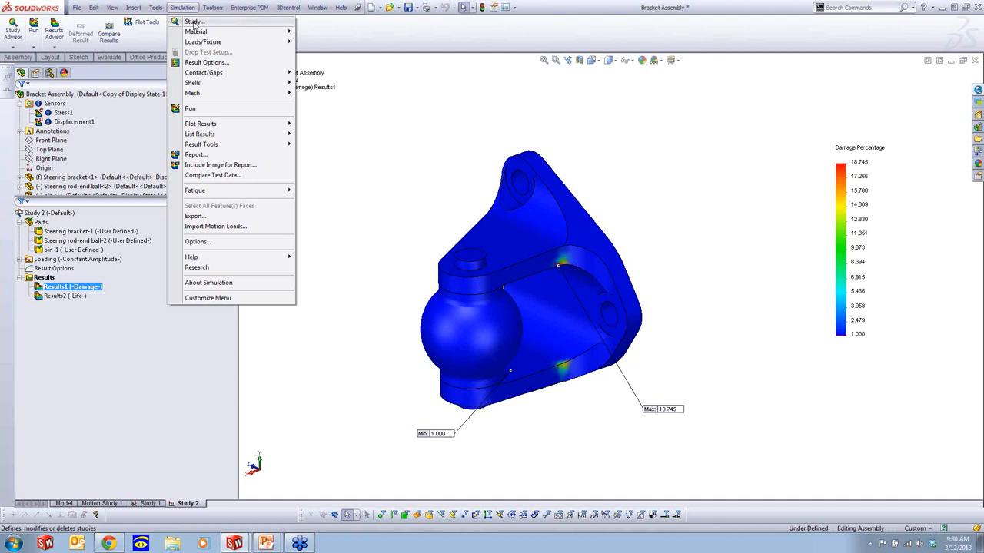
{"action": "left_click", "coordinate": [192, 23]}
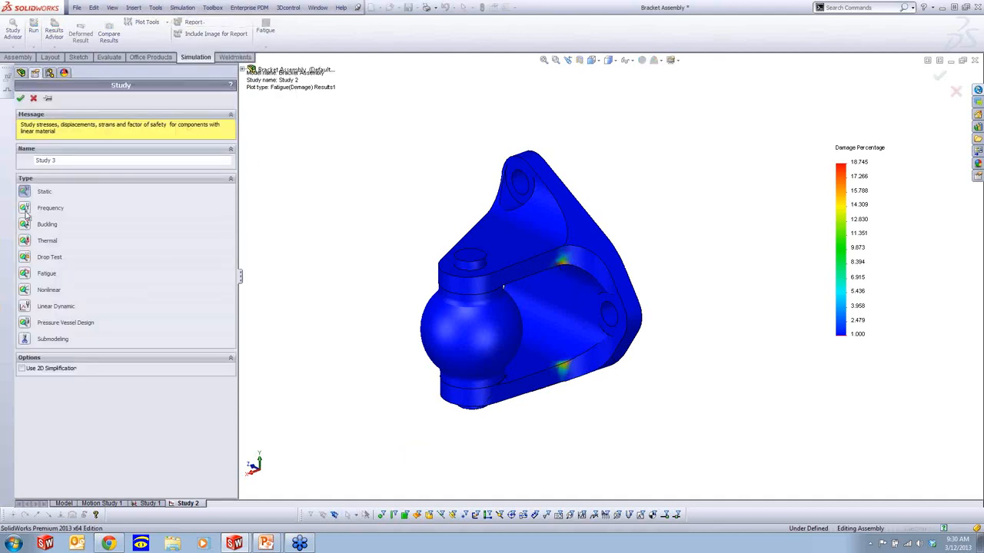
{"action": "left_click", "coordinate": [24, 207]}
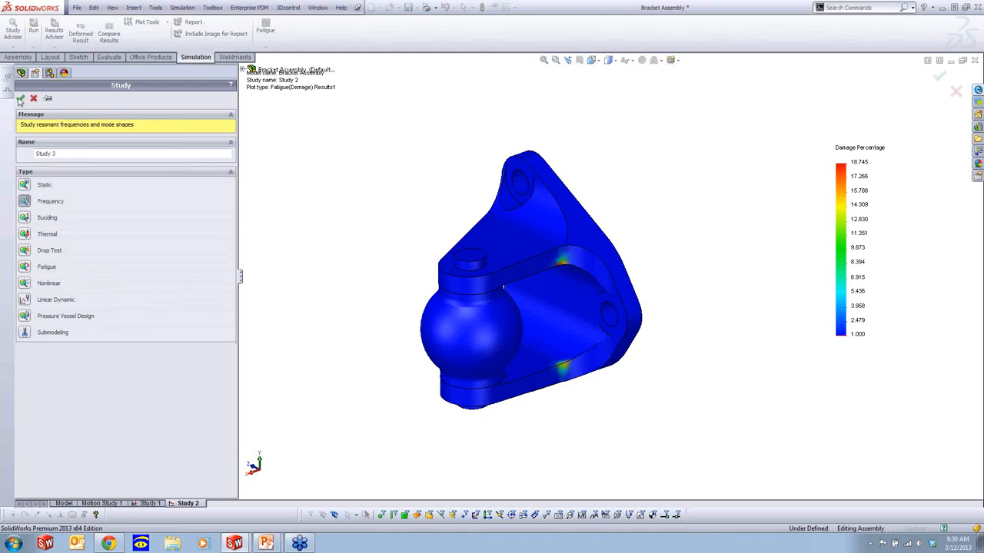
{"action": "left_click", "coordinate": [21, 100]}
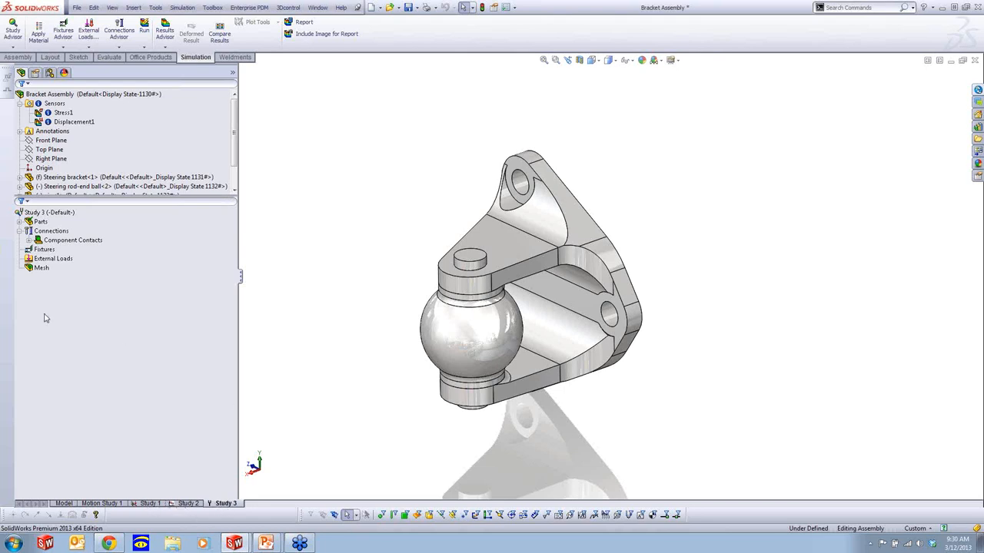
Step: Copy the fixed hinge and roller/slider fixtures from Study 1 into Study 3
{"action": "left_click", "coordinate": [45, 260]}
{"action": "left_click", "coordinate": [91, 410]}
{"action": "left_click", "coordinate": [149, 503]}
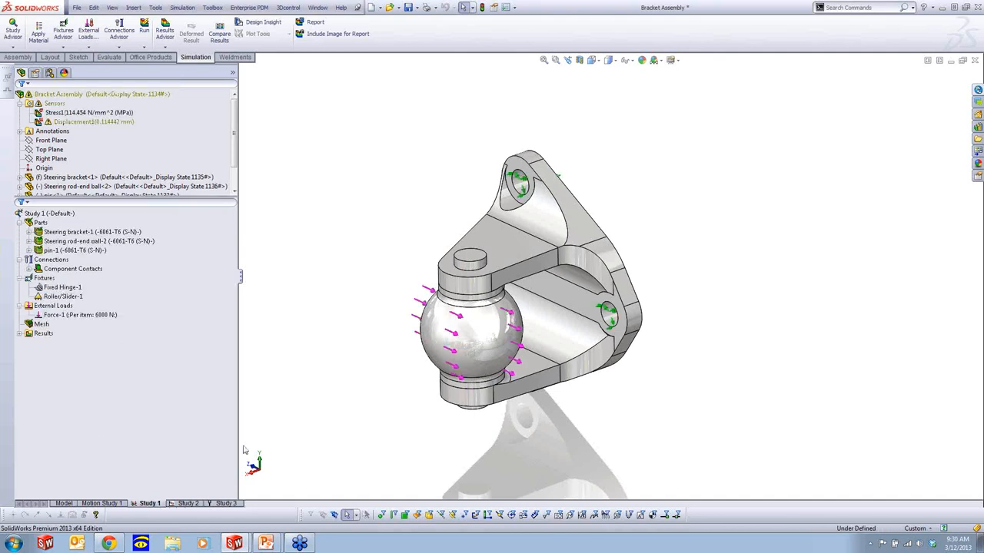
{"action": "left_click", "coordinate": [43, 287]}
{"action": "left_click", "coordinate": [48, 306]}
{"action": "left_click", "coordinate": [44, 279]}
{"action": "left_click_drag", "start_coordinate": [40, 280], "coordinate": [226, 503]}
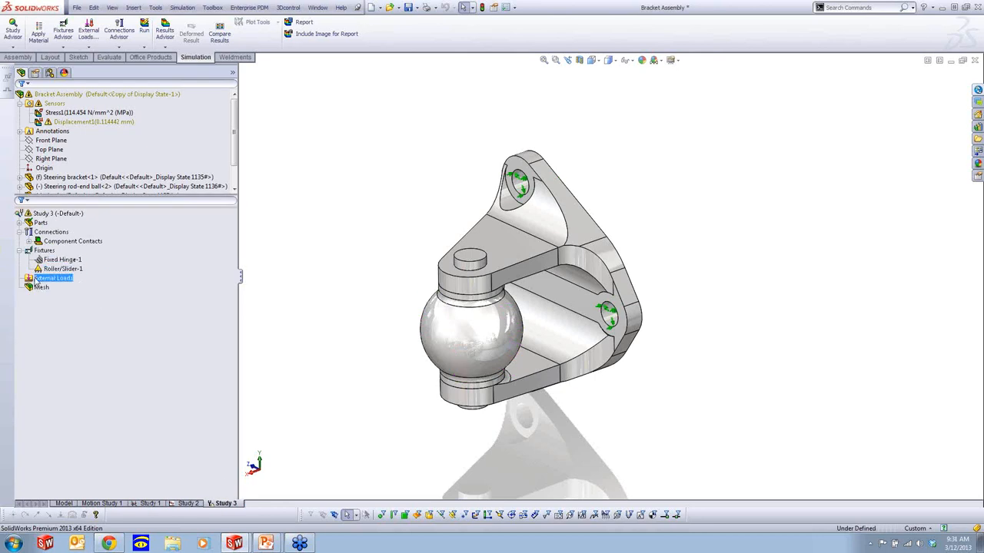
Step: Copy the external loads with the 6000 N force from Study 1 into Study 3
{"action": "left_click", "coordinate": [40, 279]}
{"action": "left_click", "coordinate": [149, 503]}
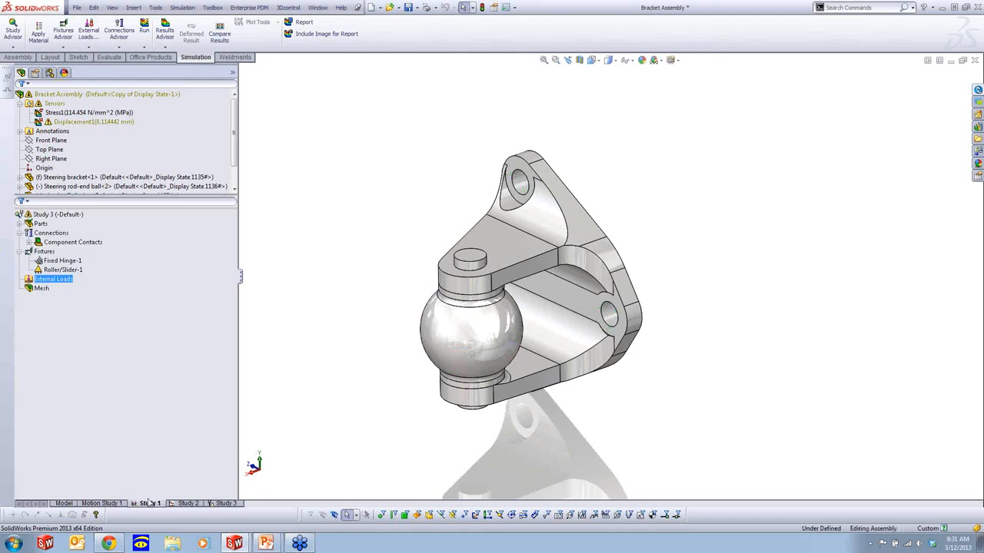
{"action": "left_click_drag", "start_coordinate": [51, 308], "coordinate": [225, 503]}
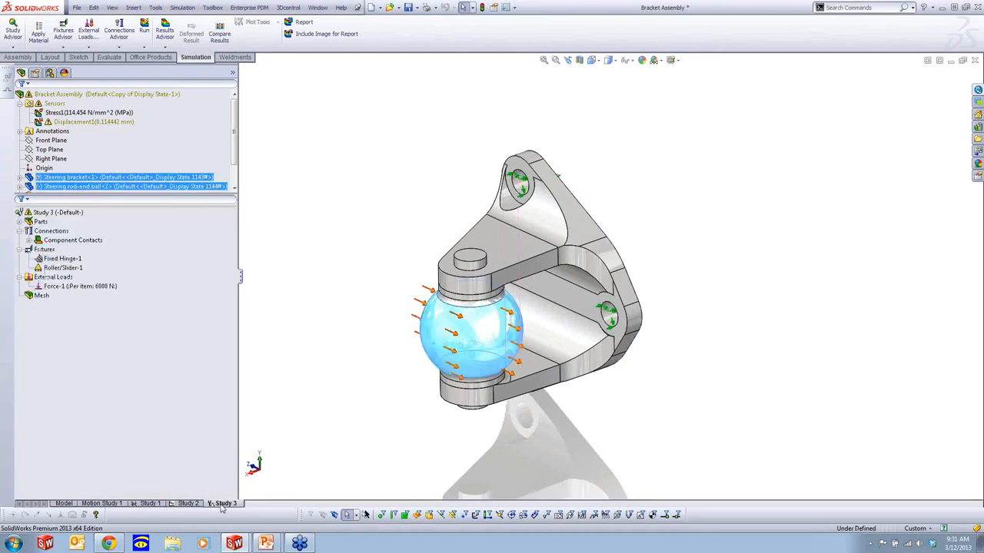
{"action": "left_click", "coordinate": [44, 250]}
{"action": "left_click", "coordinate": [49, 286]}
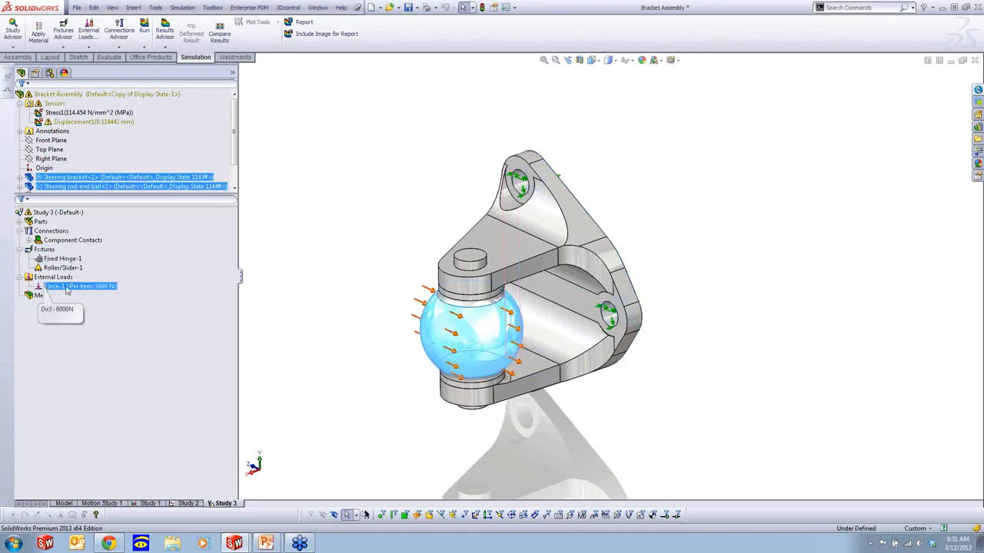
Step: Try to run the frequency study with the FFEPlus solver
{"action": "left_click", "coordinate": [43, 296]}
{"action": "left_click", "coordinate": [38, 213]}
{"action": "right_click", "coordinate": [38, 213]}
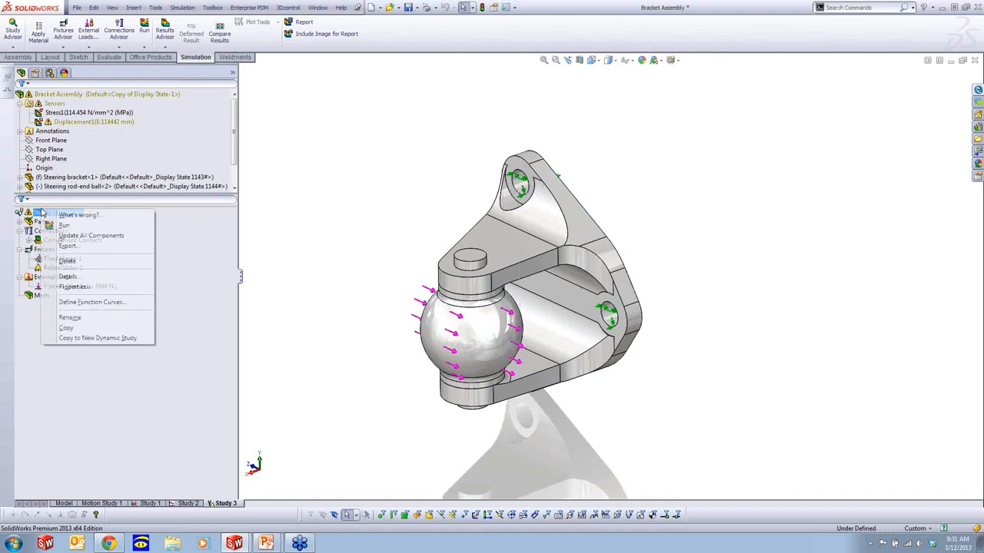
{"action": "left_click", "coordinate": [61, 229]}
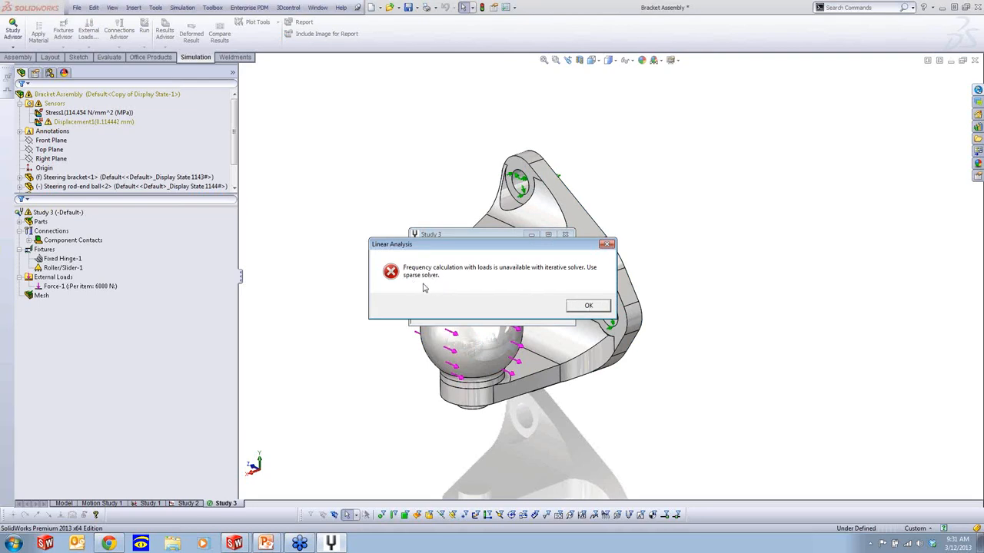
{"action": "left_click", "coordinate": [587, 307]}
{"action": "left_click", "coordinate": [498, 288]}
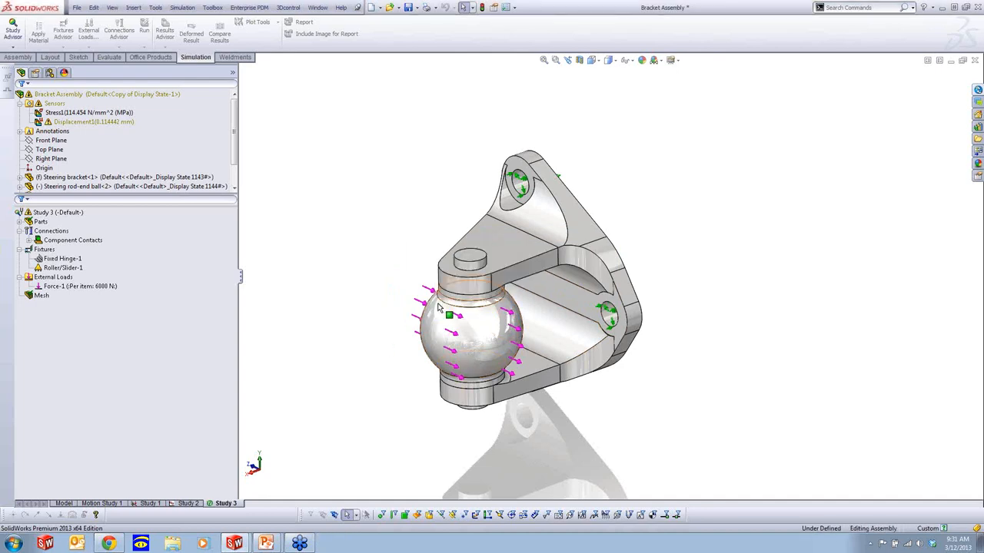
Step: Set the solver of the frequency study Study 3 to Direct sparse
{"action": "right_click", "coordinate": [54, 213]}
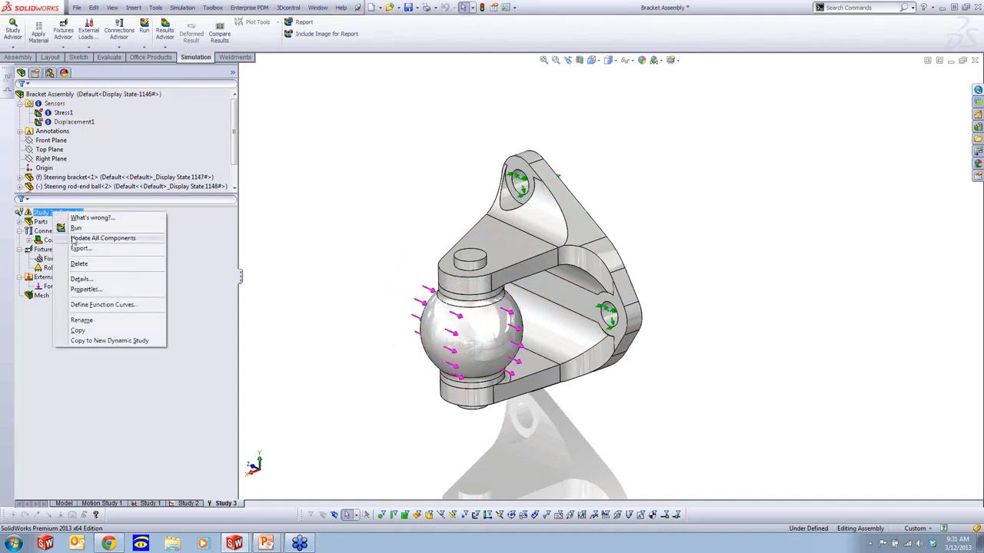
{"action": "left_click", "coordinate": [127, 291]}
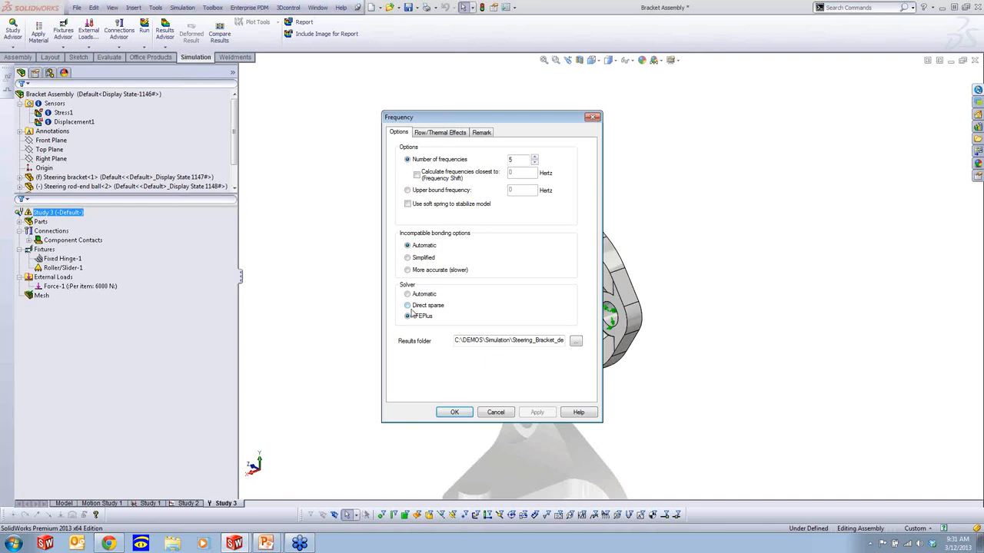
{"action": "left_click", "coordinate": [461, 415]}
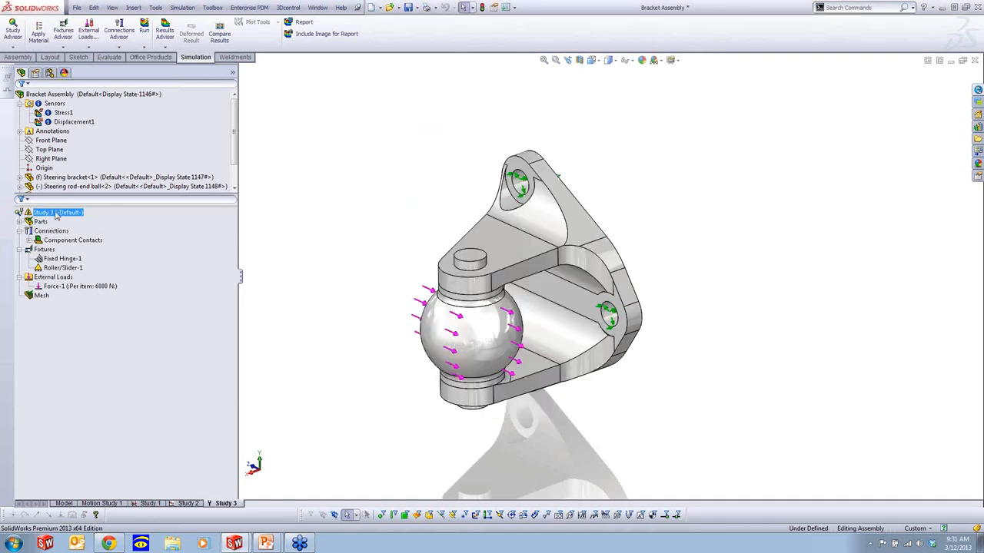
Step: Run the frequency study Study 3 and view its mode shape displacement results
{"action": "right_click", "coordinate": [55, 216]}
{"action": "left_click", "coordinate": [81, 230]}
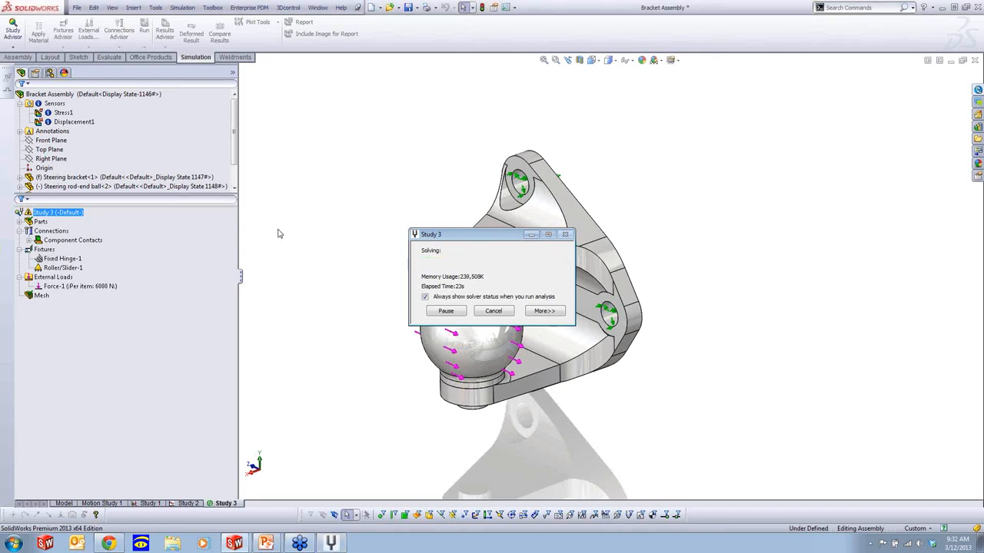
{"action": "middle_click_drag", "start_coordinate": [272, 327], "coordinate": [369, 281]}
{"action": "left_click", "coordinate": [77, 324], "text": "ctrl"}
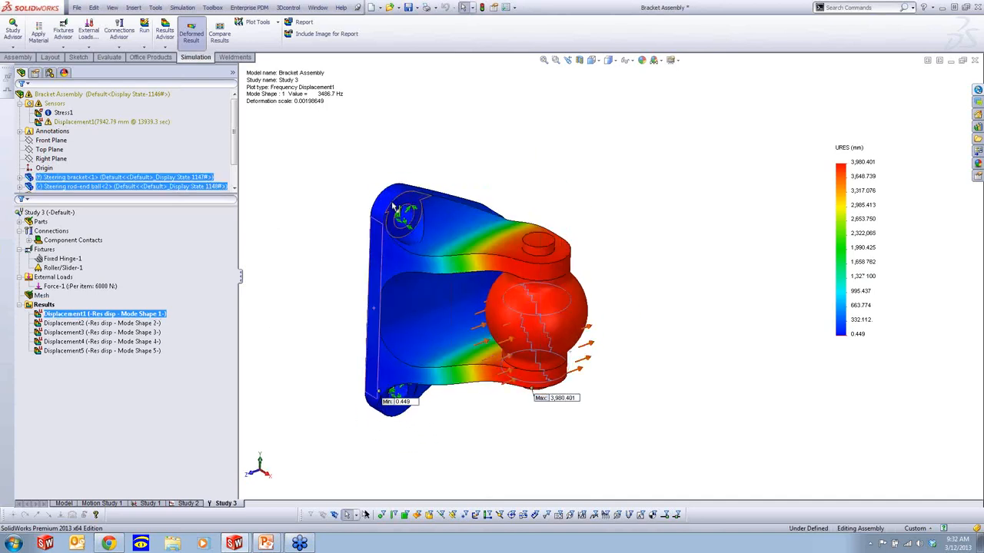
Step: Check the Frequency Check goal on the Steering Bracket Design Validation slide in the PowerPoint slide show, and return to the SolidWorks frequency results
{"action": "scroll", "coordinate": [368, 157], "scroll_direction": "up", "scroll_amount": 1}
{"action": "mouse_move", "coordinate": [347, 162]}
{"action": "middle_mouse_down", "text": "ctrl"}
{"action": "mouse_move", "coordinate": [369, 160]}
{"action": "mouse_move", "coordinate": [357, 172]}
{"action": "middle_mouse_up", "text": "ctrl"}
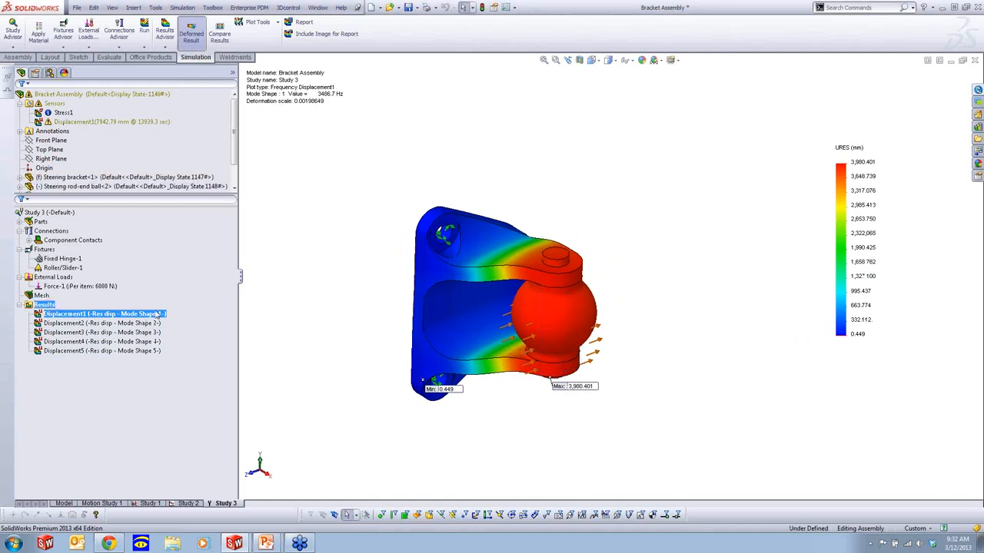
{"action": "left_click", "coordinate": [320, 98]}
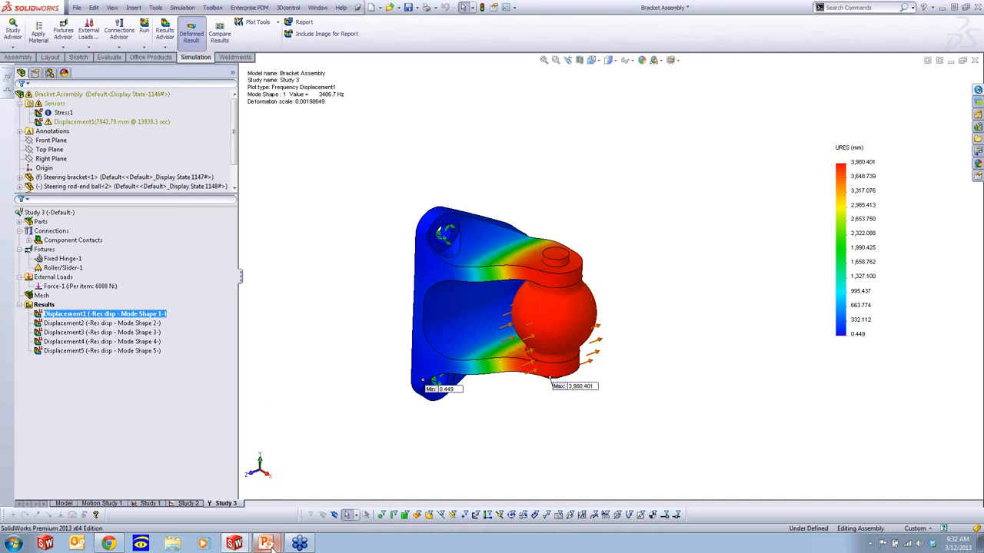
{"action": "mouse_move", "coordinate": [266, 544]}
{"action": "left_click", "coordinate": [275, 522]}
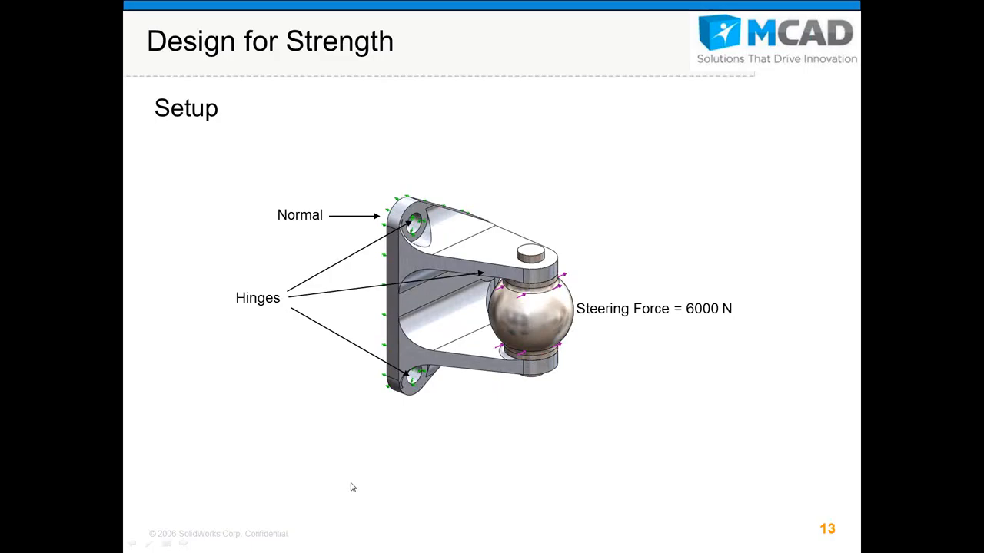
{"action": "key", "text": "Left"}
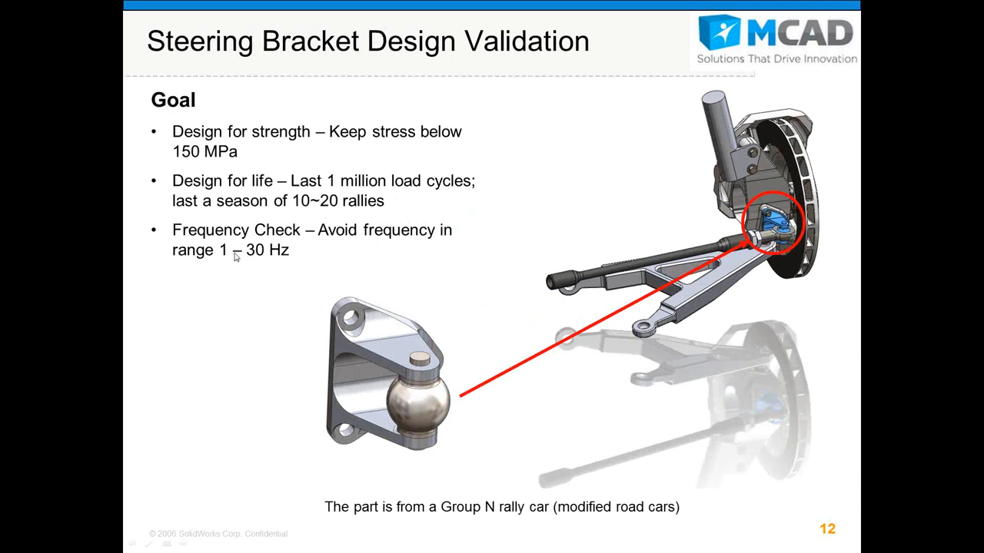
{"action": "key", "text": "alt+Tab"}
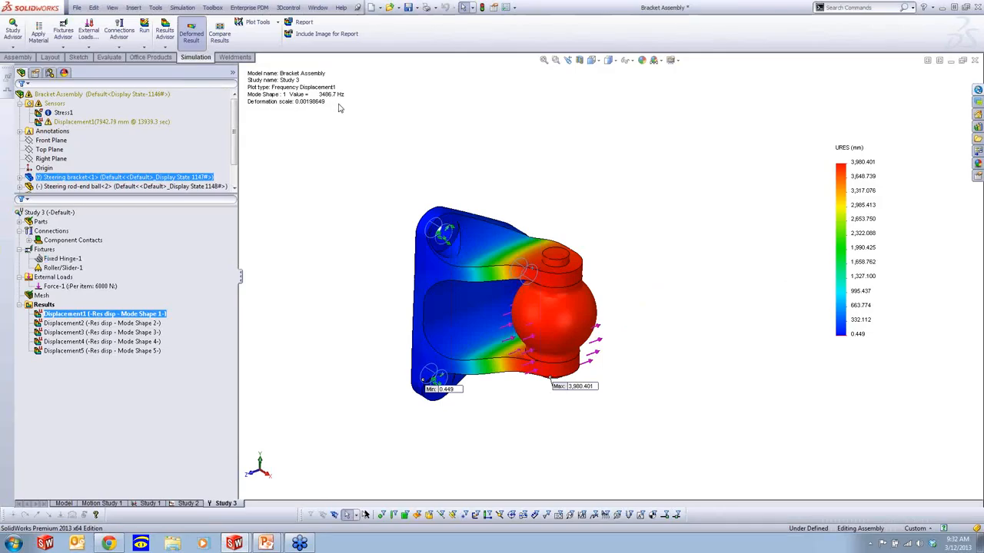
Step: Animate the Displacement1 plot of mode shape 1, and stop and close the animation
{"action": "right_click", "coordinate": [107, 314]}
{"action": "left_click", "coordinate": [136, 346]}
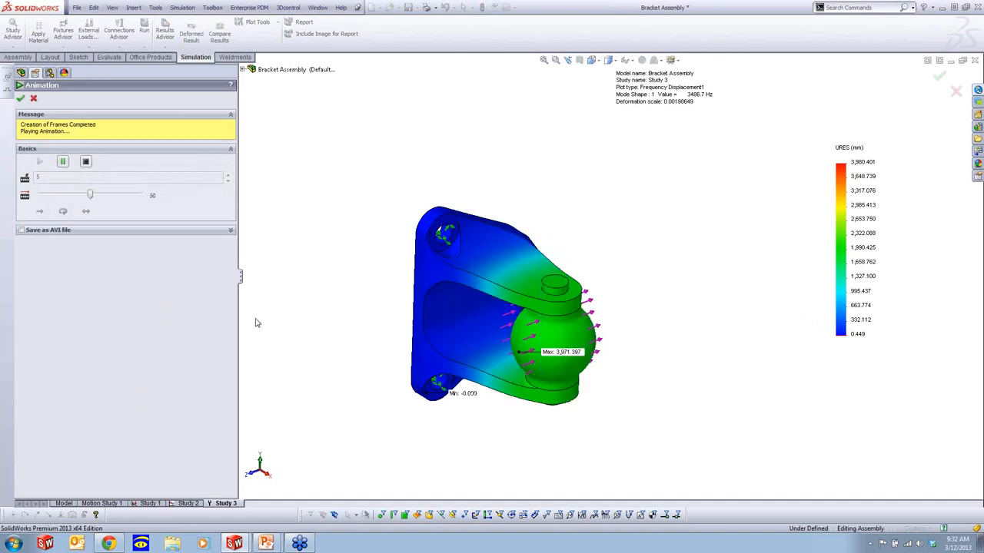
{"action": "left_click", "coordinate": [86, 162]}
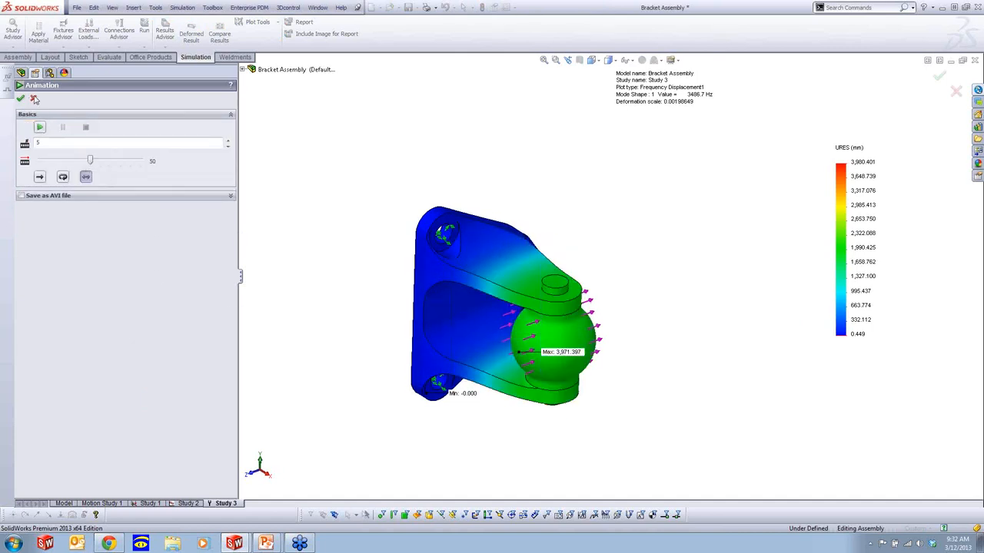
{"action": "left_click", "coordinate": [33, 99]}
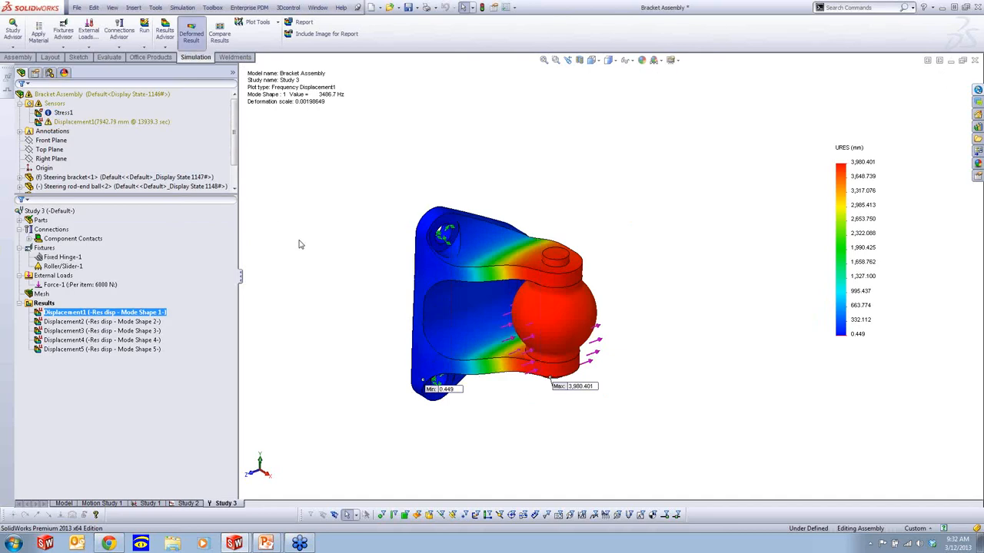
Step: Show the Displacement2 plot of mode shape 2, animate it, and stop and close the animation
{"action": "double_click", "coordinate": [98, 322]}
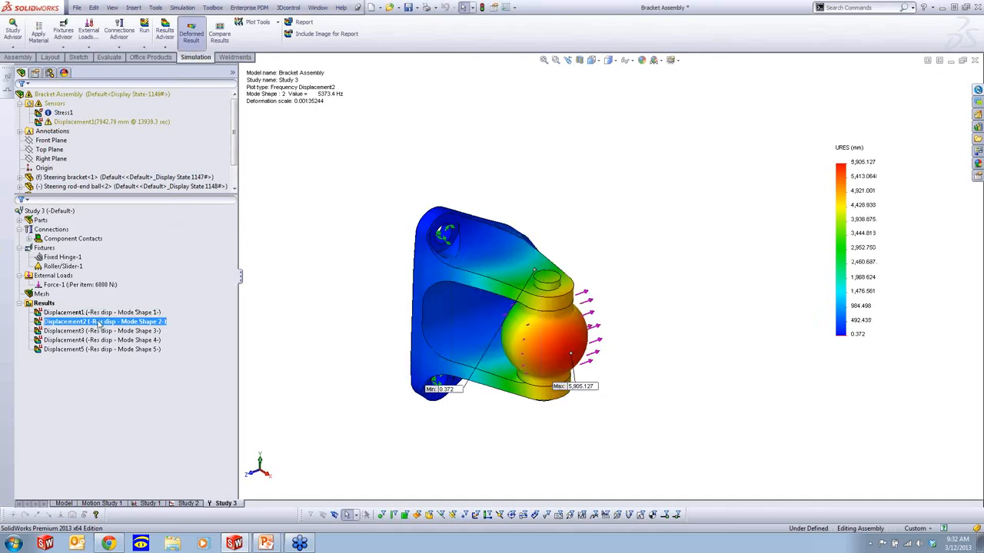
{"action": "right_click", "coordinate": [98, 324]}
{"action": "left_click", "coordinate": [127, 355]}
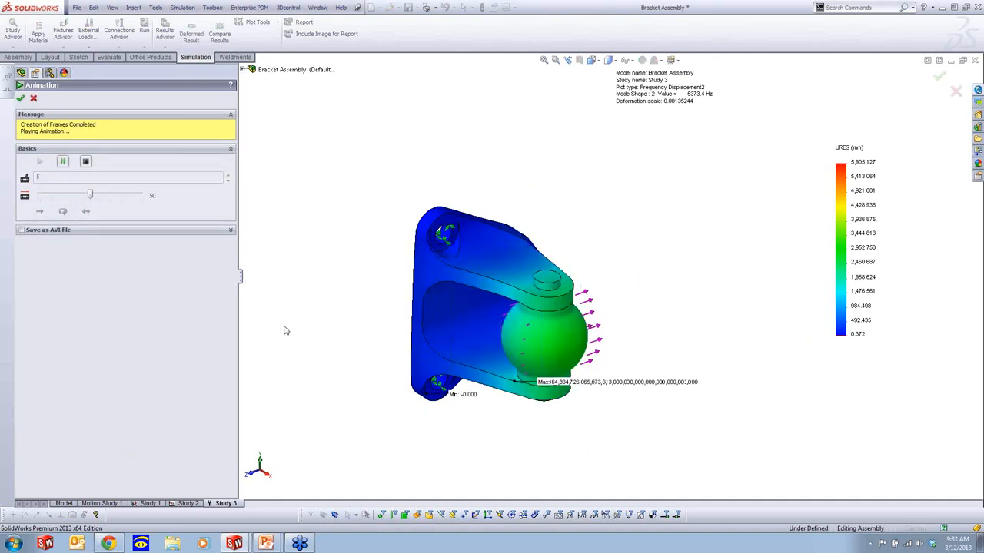
{"action": "left_click", "coordinate": [86, 163]}
{"action": "left_click", "coordinate": [21, 98]}
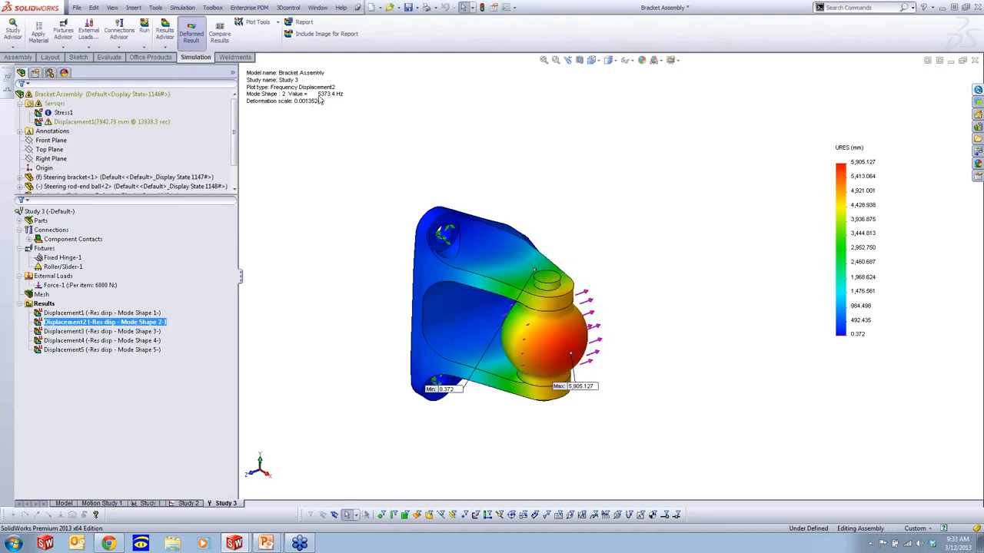
Step: List the resonant frequencies of Study 3, enlarge the list window to review all modes, and close it
{"action": "left_click", "coordinate": [110, 314], "text": "ctrl"}
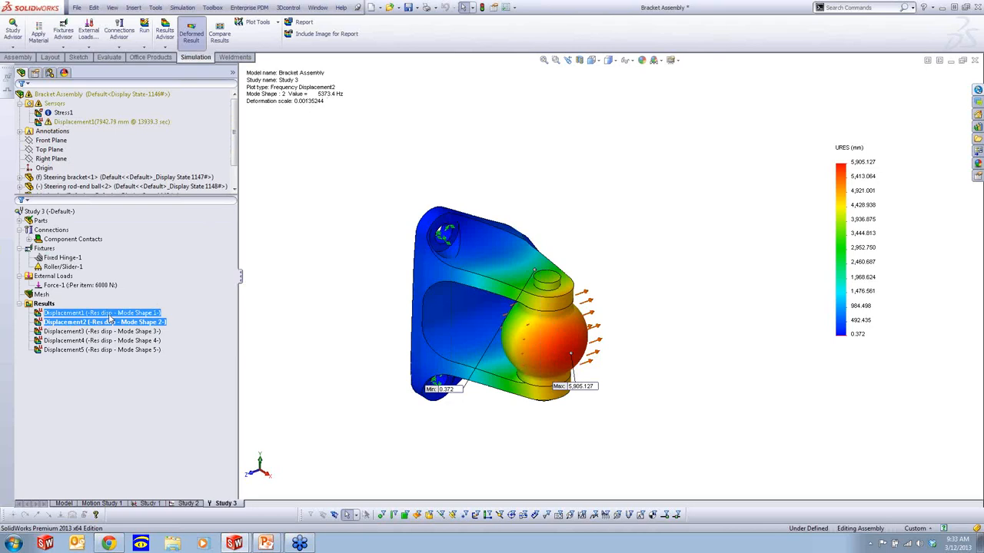
{"action": "right_click", "coordinate": [45, 304]}
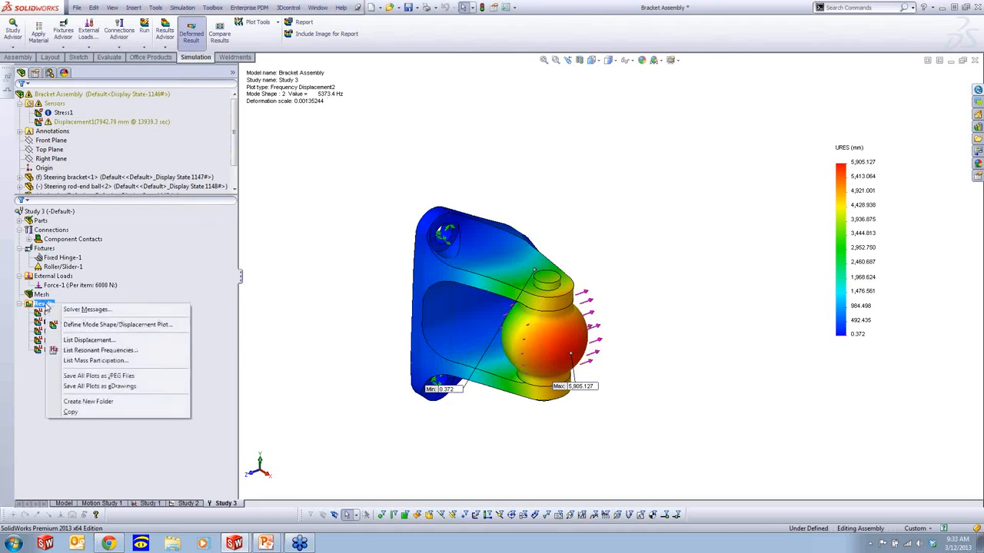
{"action": "left_click", "coordinate": [92, 351]}
{"action": "left_click_drag", "start_coordinate": [447, 205], "coordinate": [332, 130]}
{"action": "left_click_drag", "start_coordinate": [482, 261], "coordinate": [575, 297]}
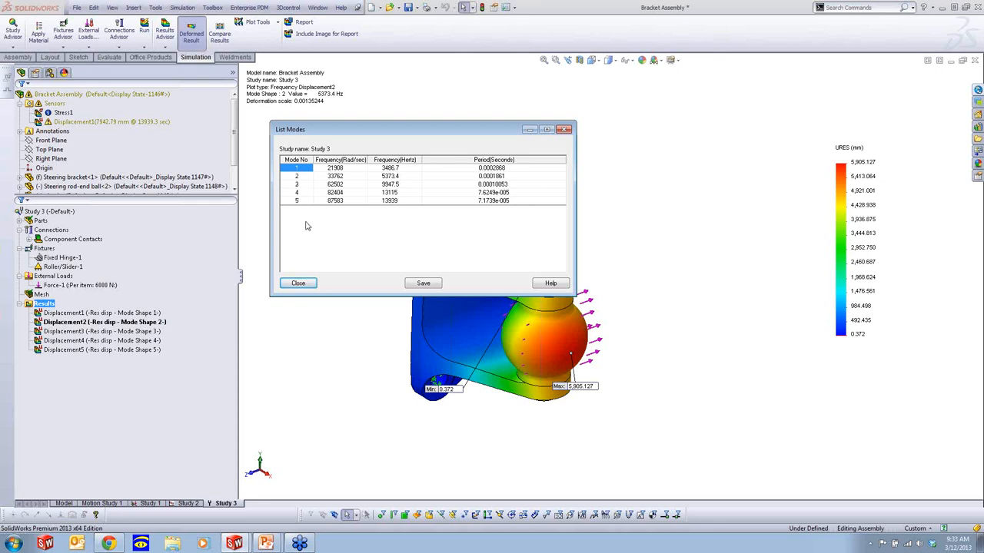
{"action": "left_click", "coordinate": [304, 283]}
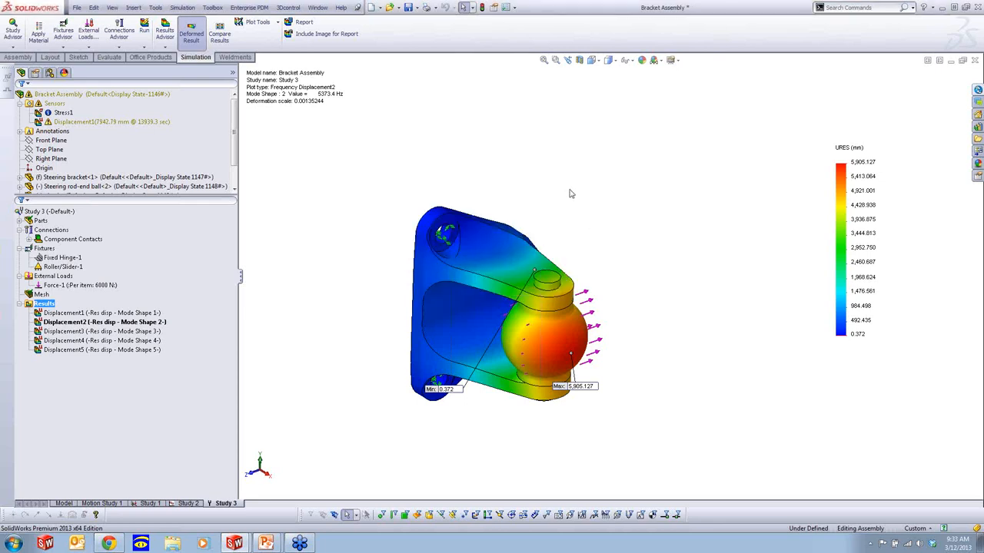
Step: Switch to the PowerPoint slide show and advance to the Design for Strength setup slide
{"action": "middle_click_drag", "start_coordinate": [570, 193], "coordinate": [538, 176]}
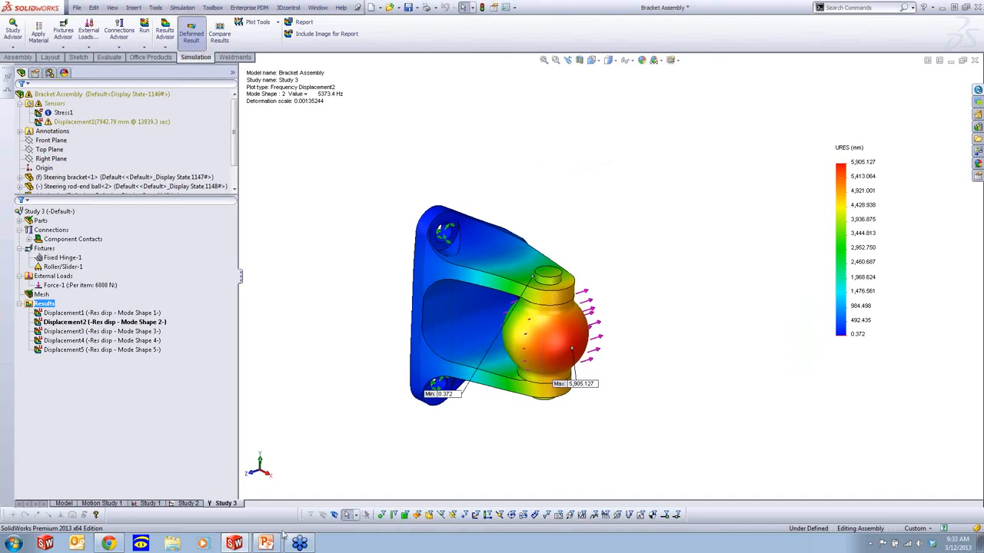
{"action": "mouse_move", "coordinate": [269, 541]}
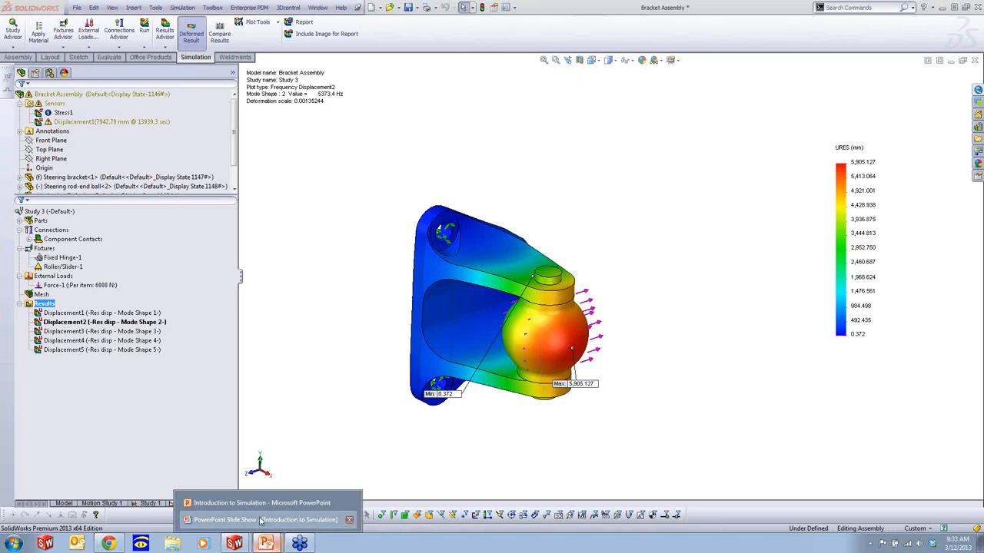
{"action": "left_click", "coordinate": [277, 520]}
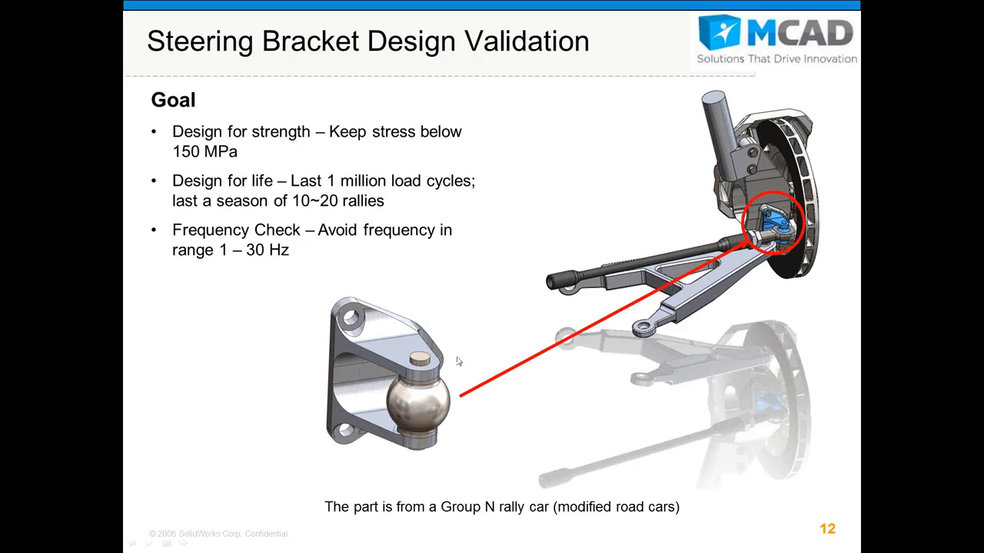
{"action": "left_click", "coordinate": [465, 313]}
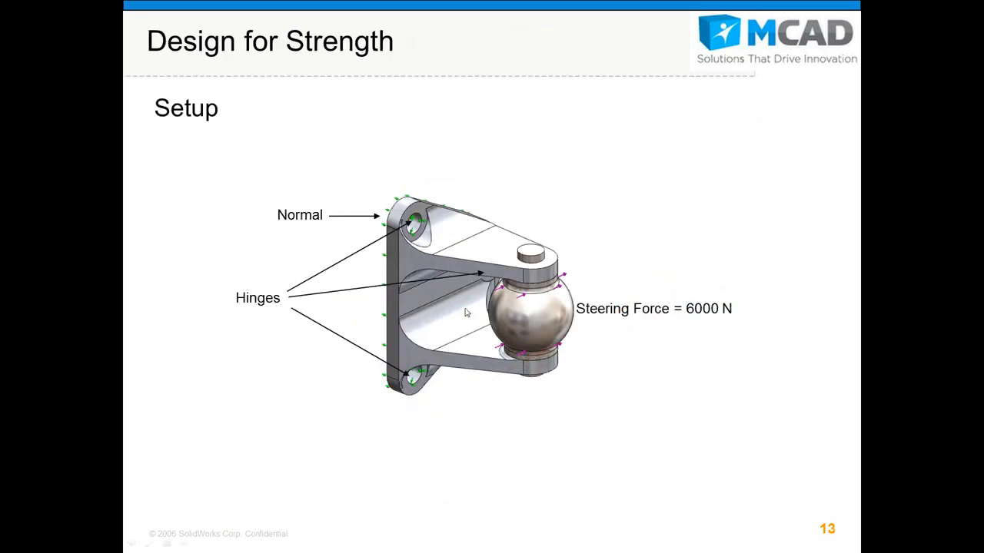